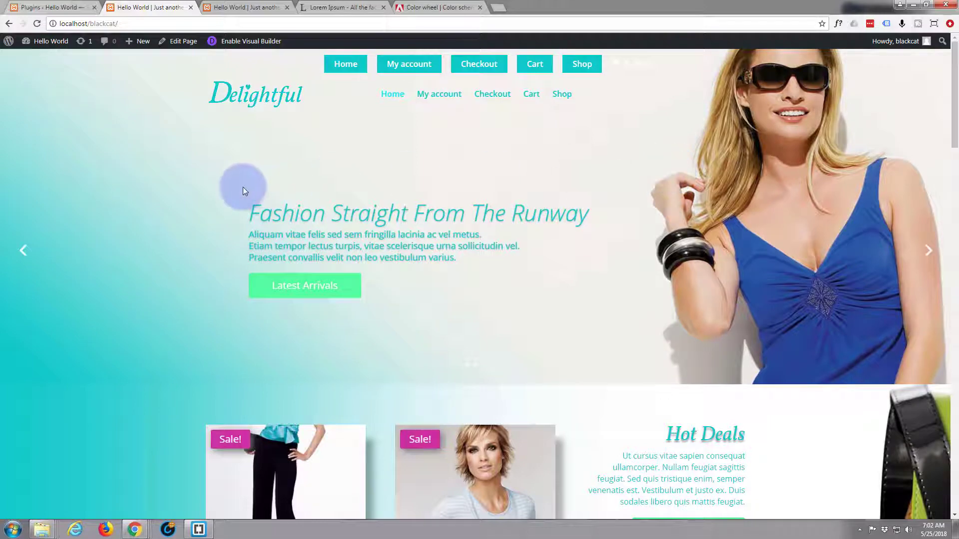
# Review the Delightful home page from the header slider down to the Accessories section and footer.
pyautogui.scroll(-7, 243, 187)
pyautogui.scroll(-10, 245, 191)
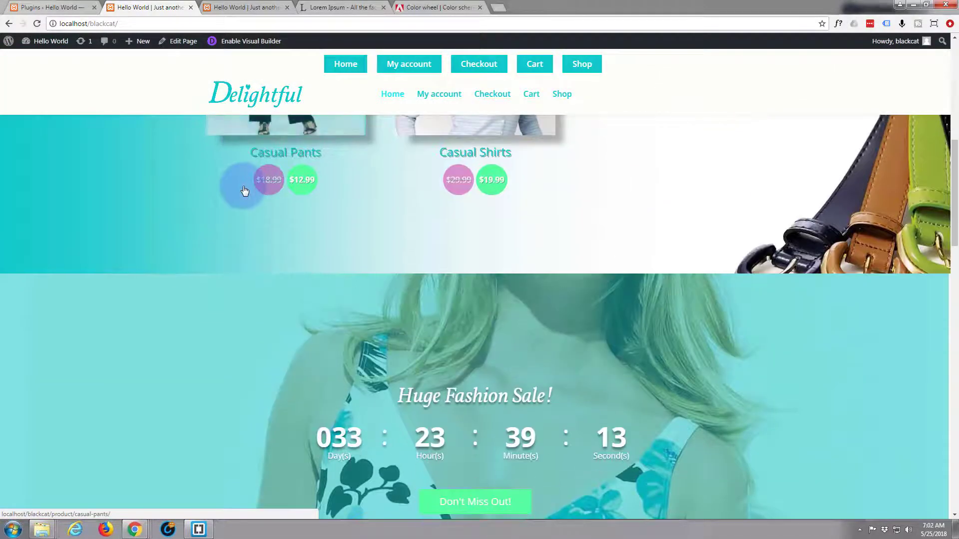
pyautogui.scroll(-2, 244, 186)
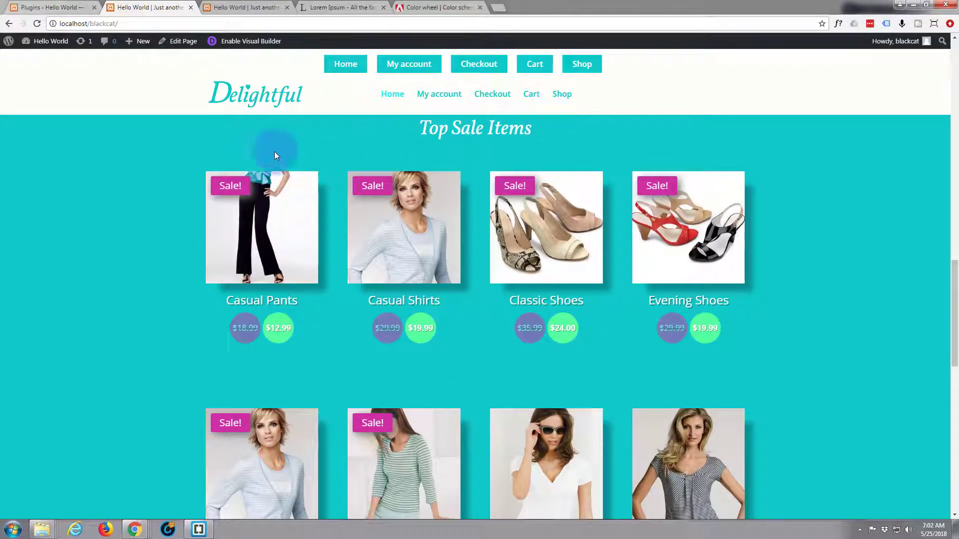
pyautogui.scroll(-9, 181, 160)
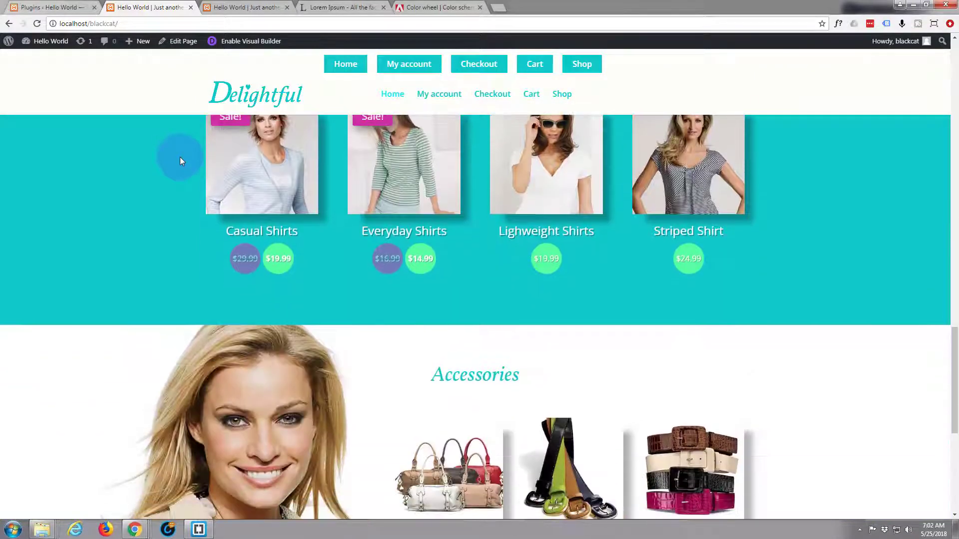
pyautogui.scroll(-4, 180, 161)
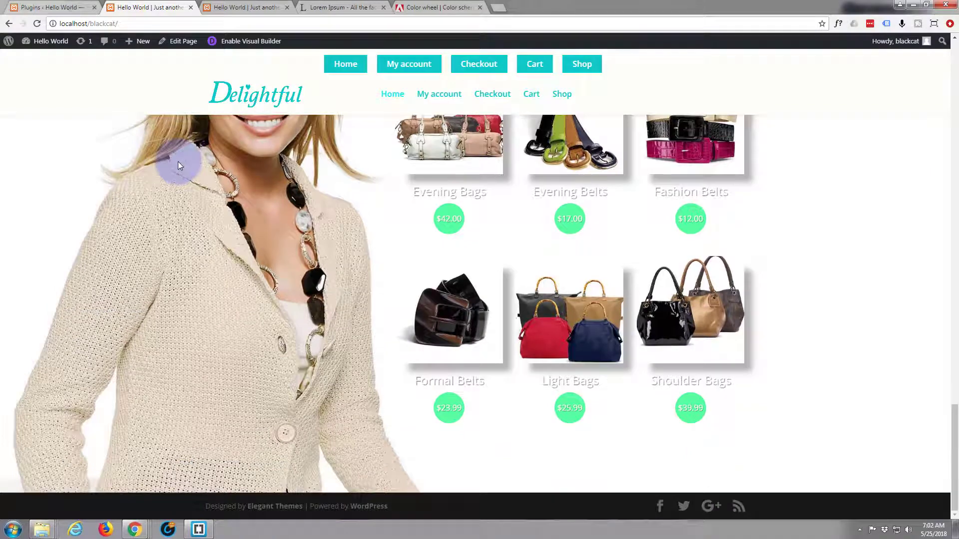
pyautogui.scroll(6, 179, 163)
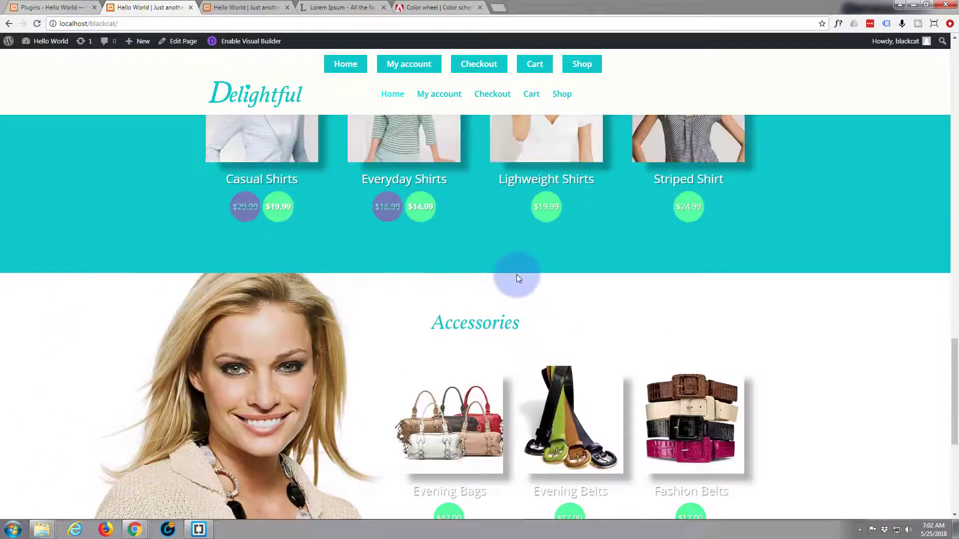
pyautogui.scroll(9, 575, 305)
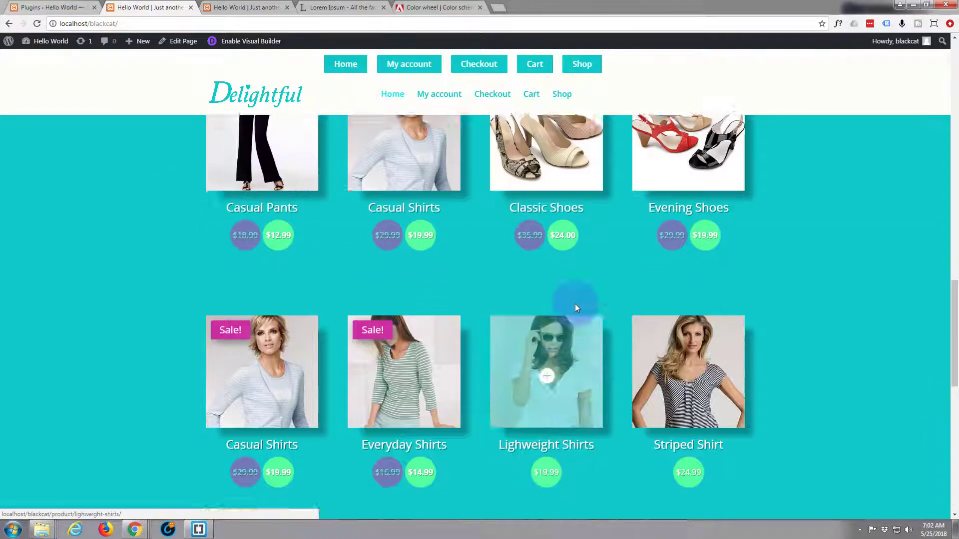
pyautogui.scroll(12, 574, 301)
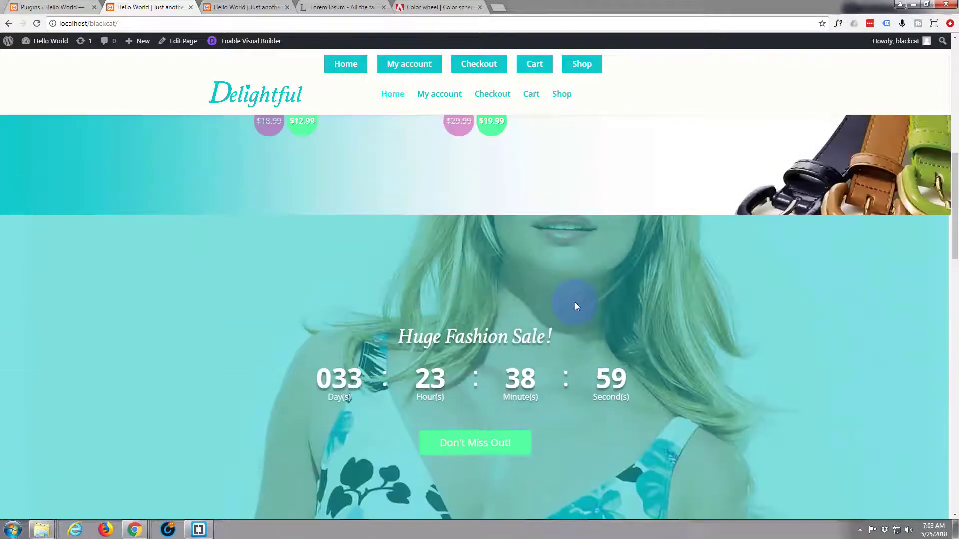
pyautogui.scroll(5, 574, 302)
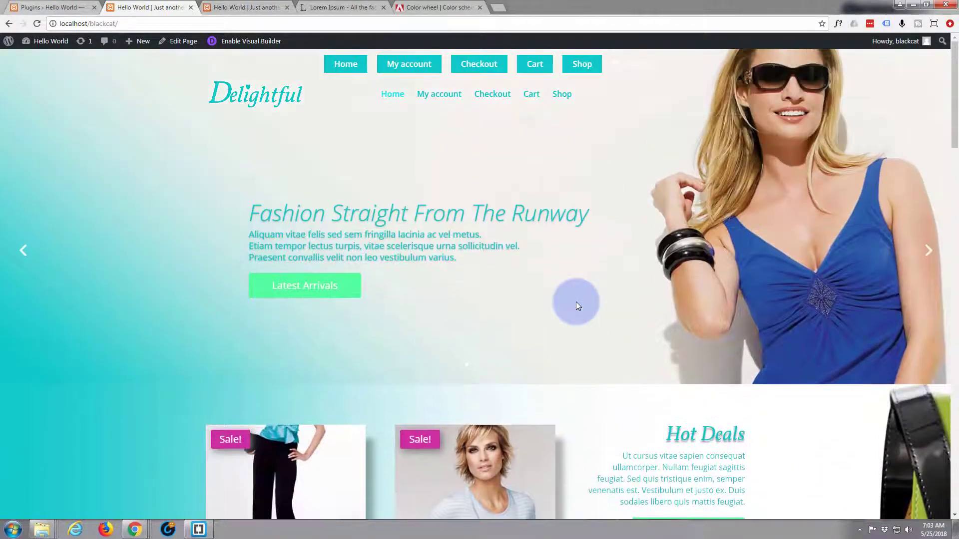
pyautogui.scroll(-2, 576, 301)
pyautogui.scroll(2, 577, 301)
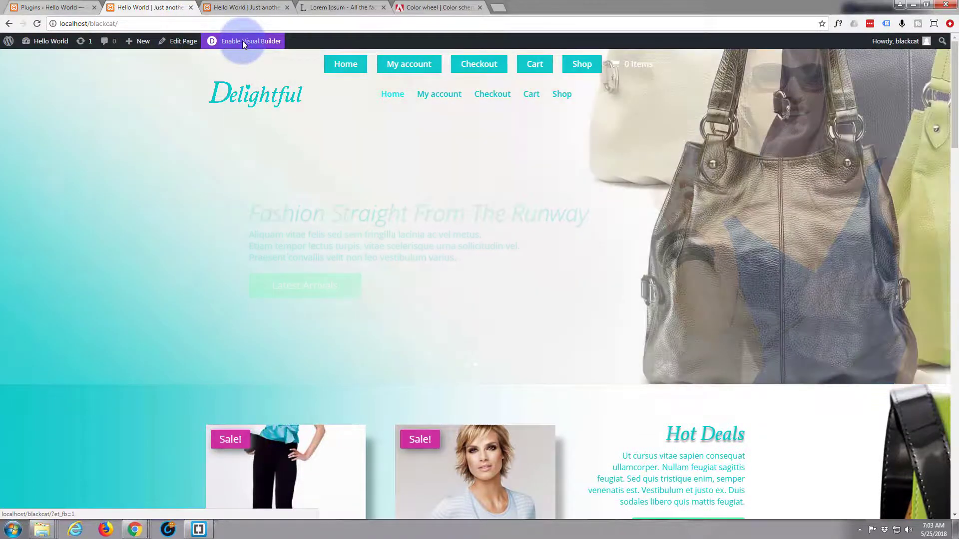
# Enable the Visual Builder for the home page and bring the Hot Deals section into view.
pyautogui.click(242, 40)
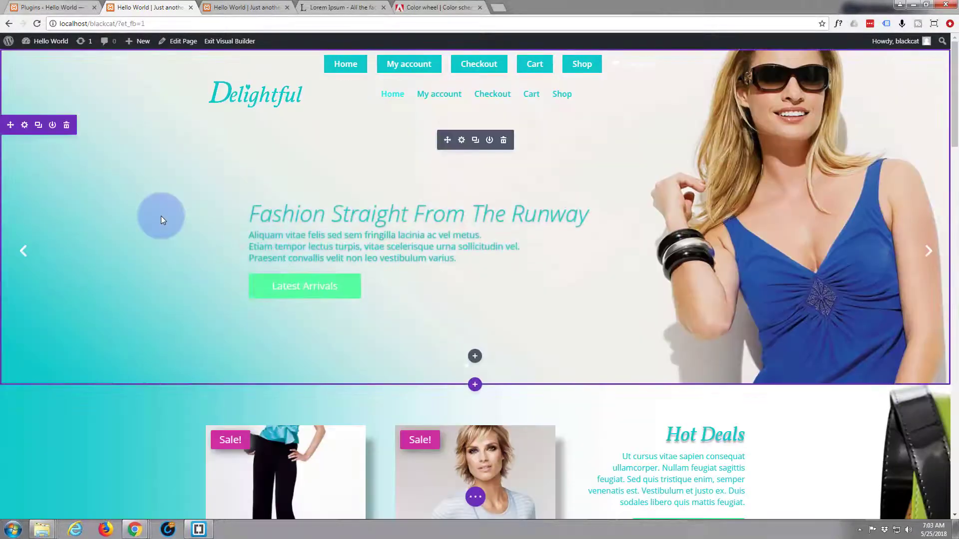
pyautogui.scroll(-5, 161, 216)
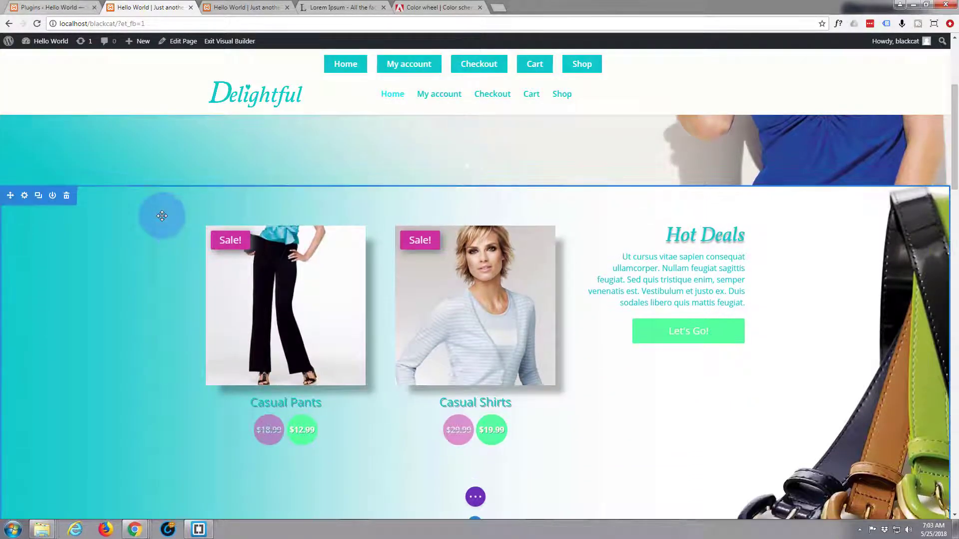
pyautogui.scroll(-2, 155, 215)
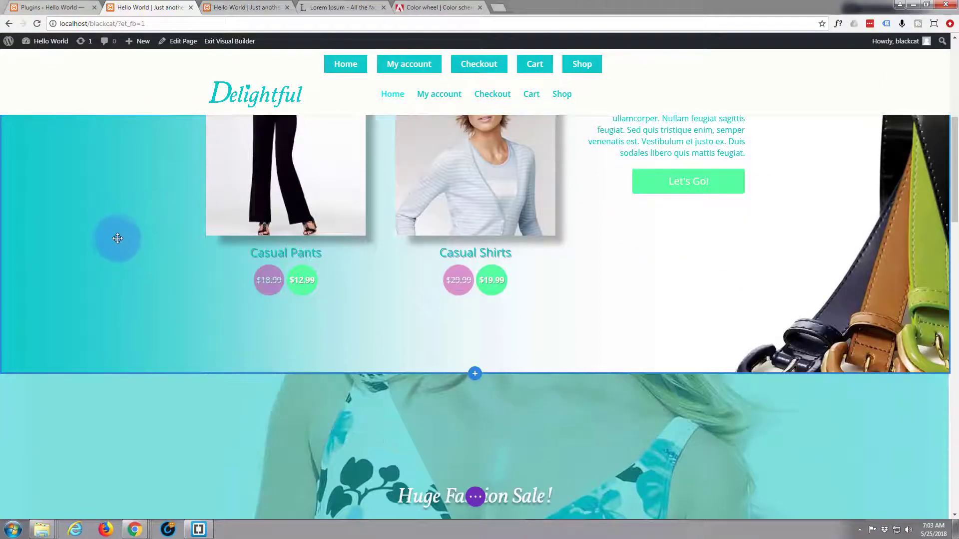
pyautogui.scroll(2, 119, 237)
pyautogui.scroll(2, 120, 236)
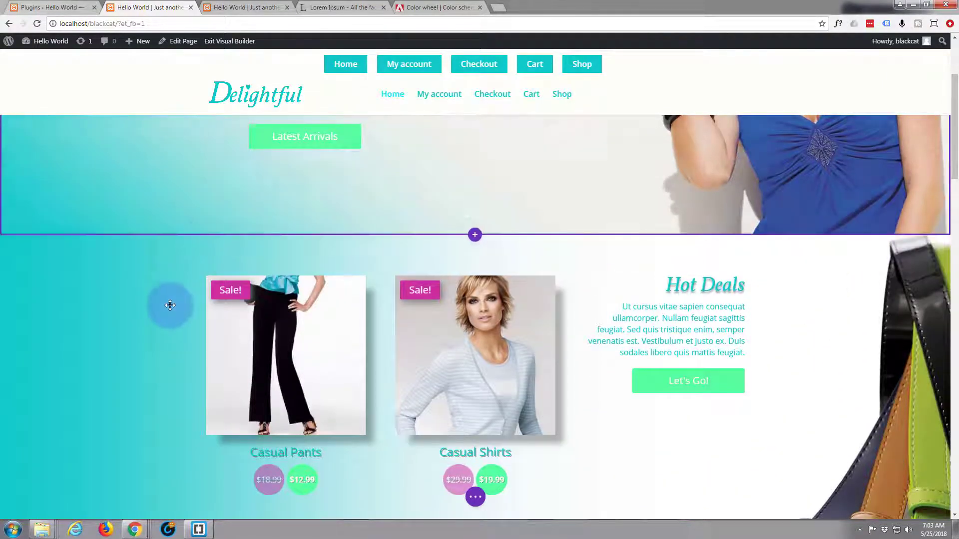
pyautogui.scroll(-5, 170, 303)
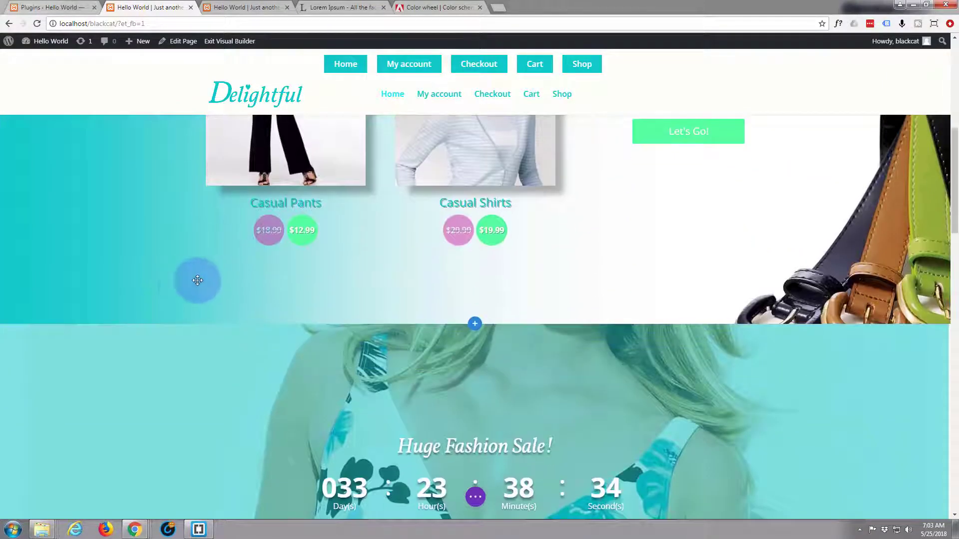
pyautogui.scroll(4, 135, 286)
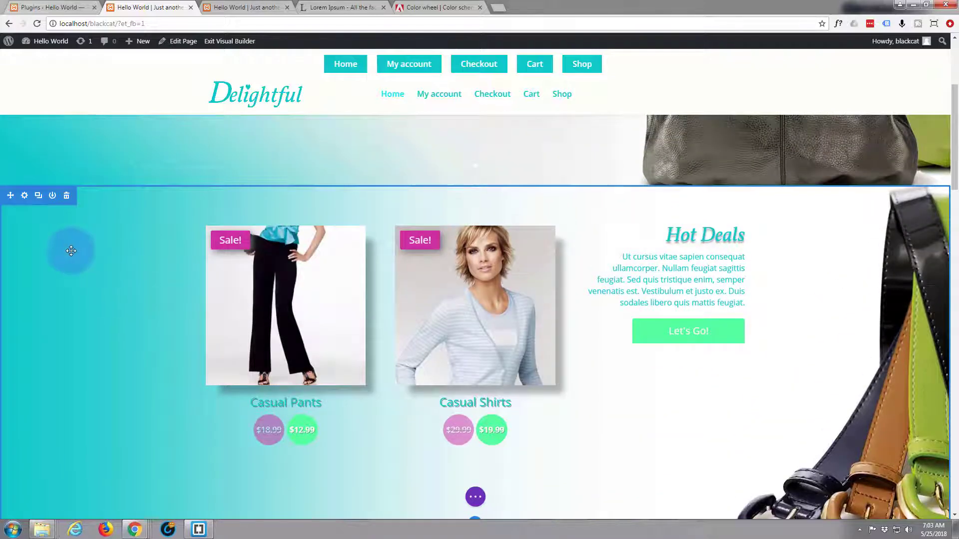
# Add a bottom divider with the layered gentle-wave style to the Hot Deals section.
pyautogui.click(24, 198)
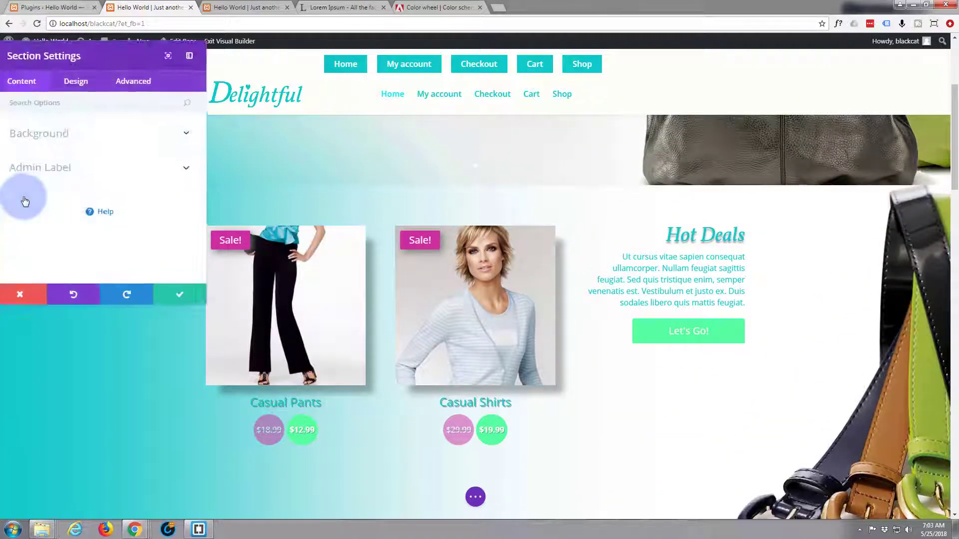
pyautogui.click(78, 88)
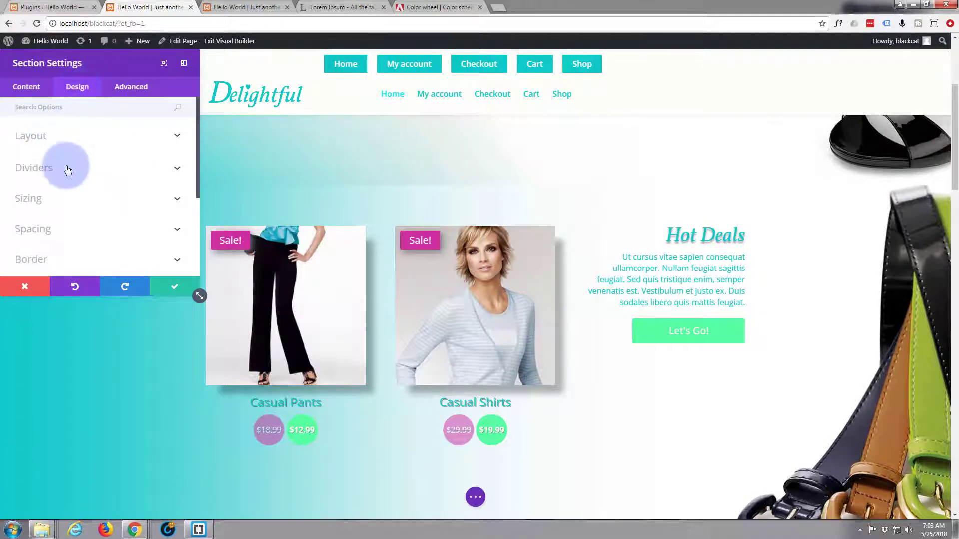
pyautogui.click(177, 168)
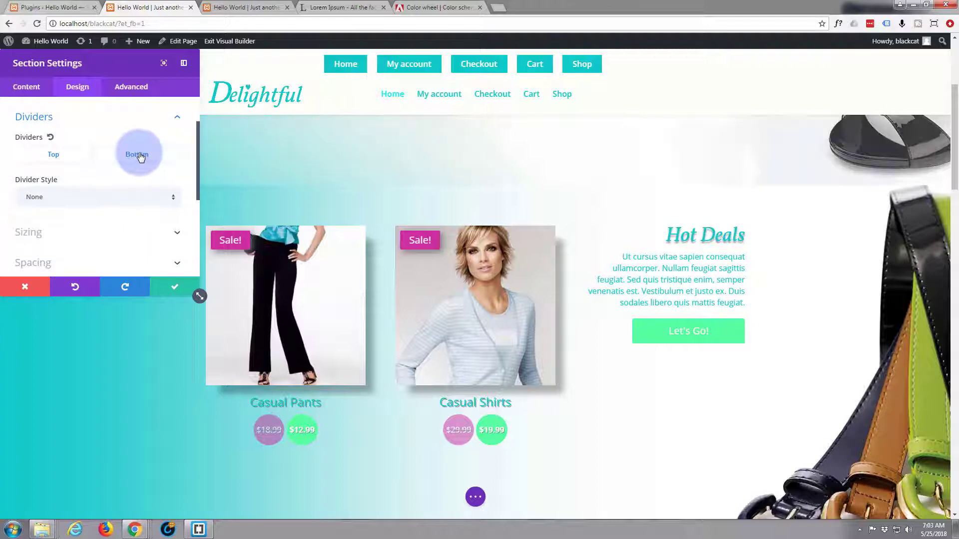
pyautogui.click(174, 201)
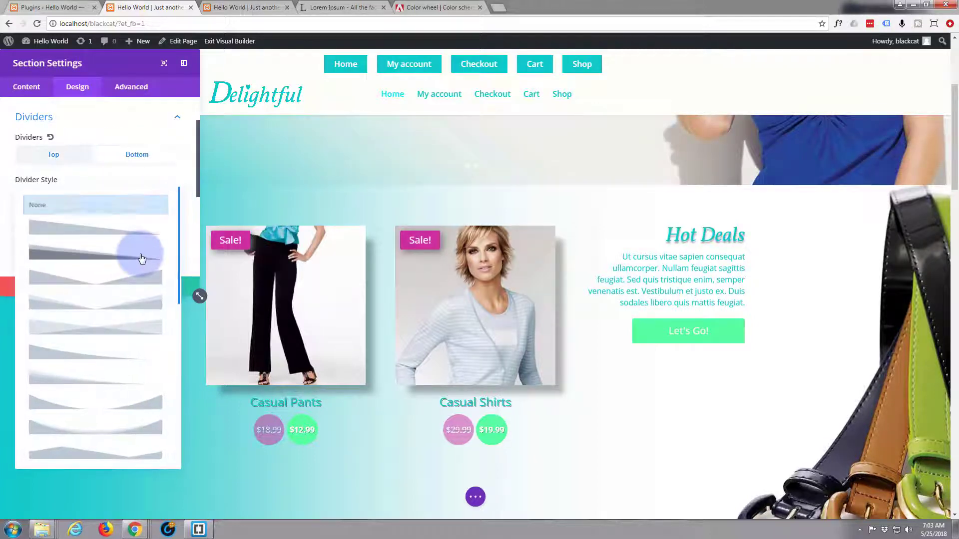
pyautogui.scroll(-1, 127, 257)
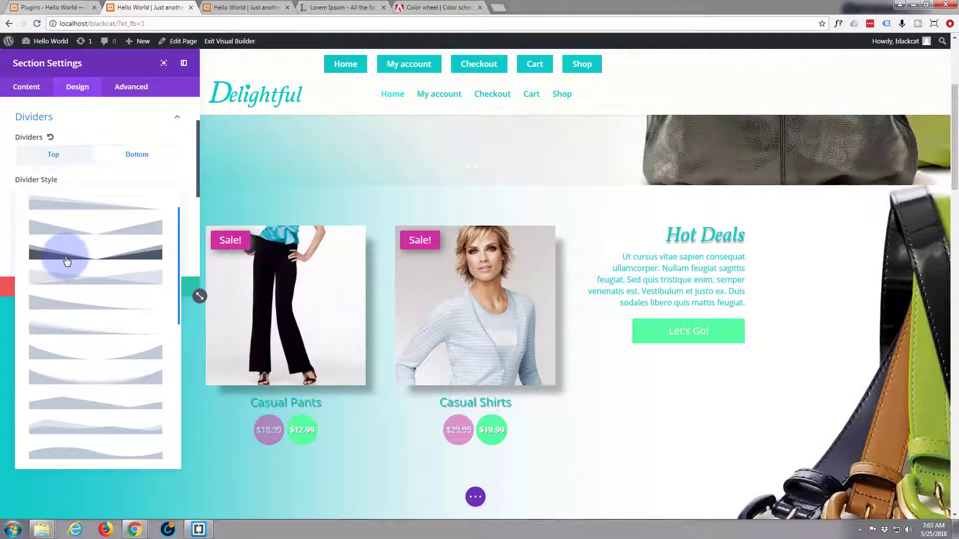
pyautogui.scroll(-4, 67, 261)
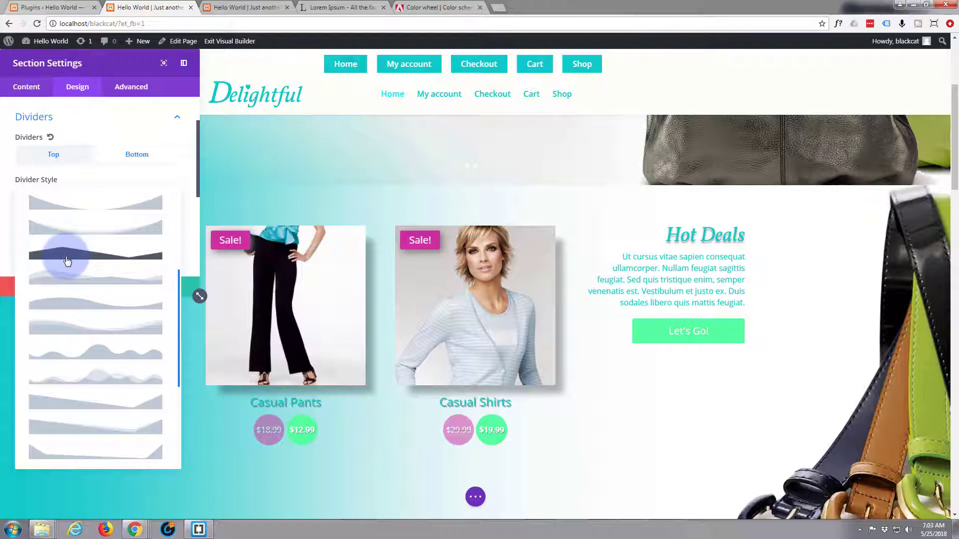
pyautogui.click(63, 332)
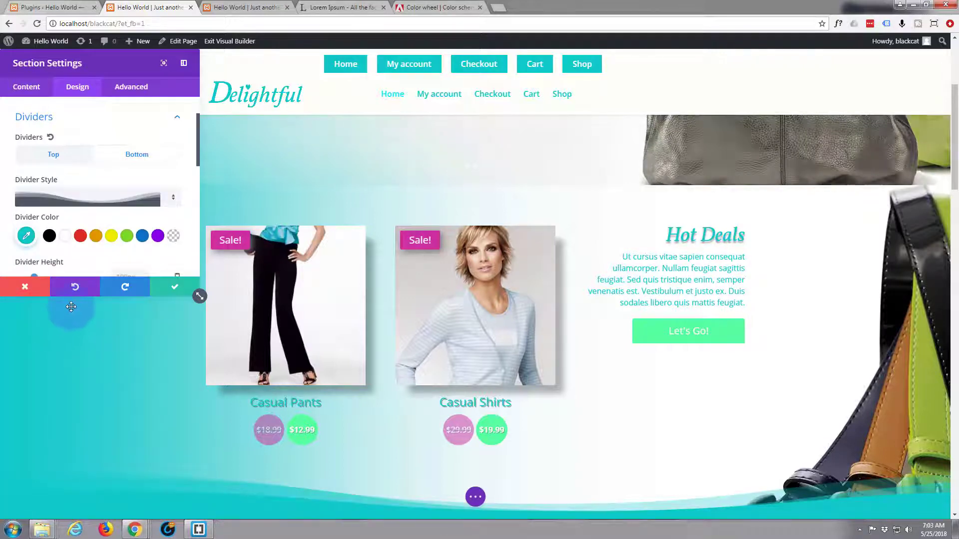
pyautogui.scroll(-1, 70, 310)
pyautogui.scroll(-2, 72, 306)
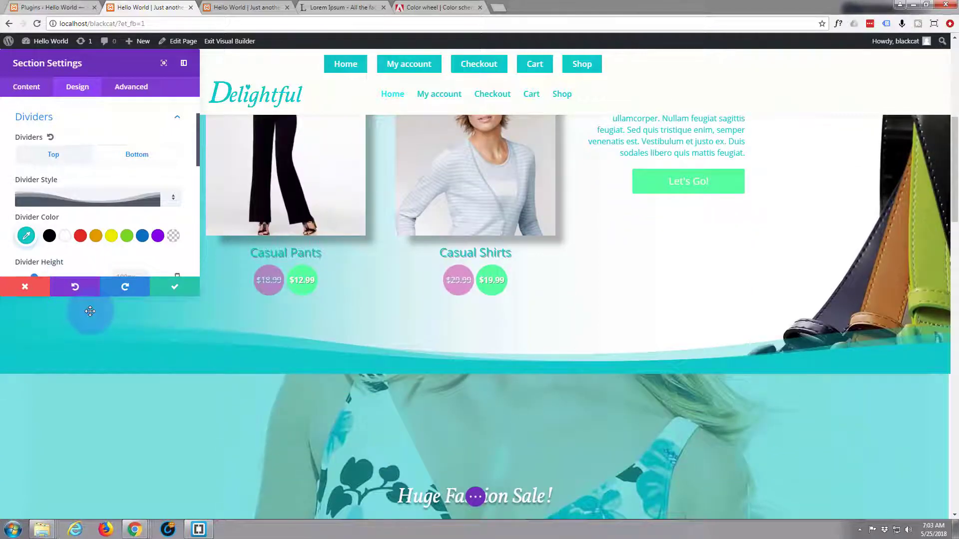
# Browse the available divider styles for the bottom of the Hot Deals section without choosing another one.
pyautogui.click(173, 202)
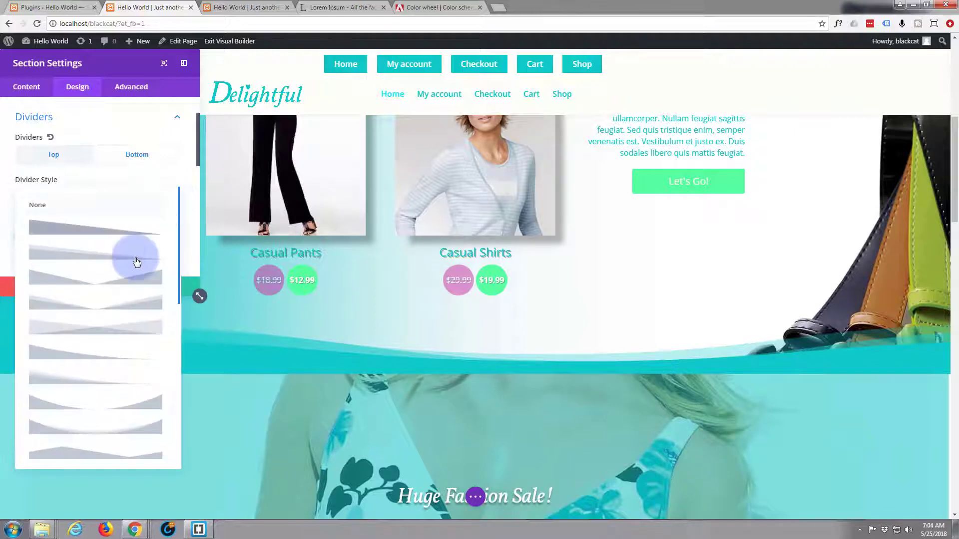
pyautogui.scroll(-3, 134, 269)
pyautogui.scroll(-4, 134, 269)
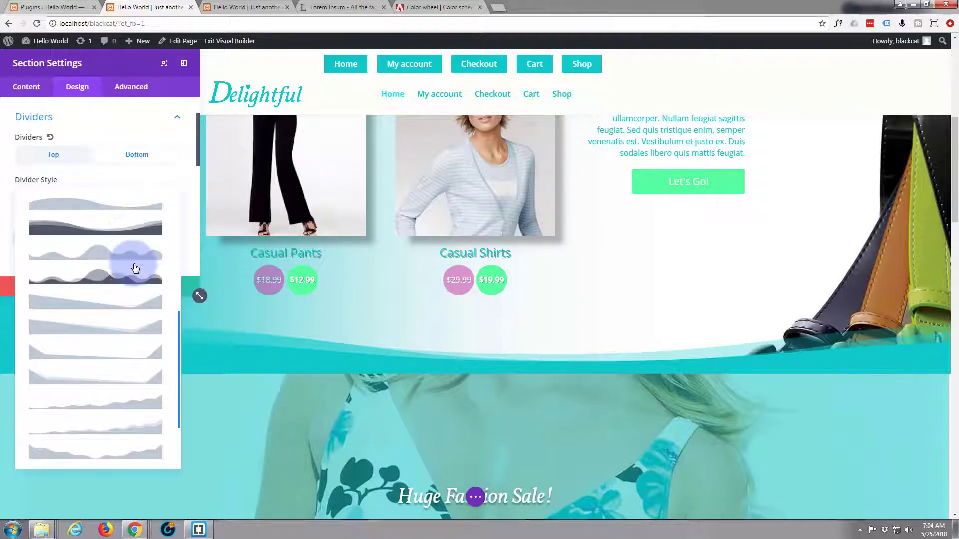
pyautogui.scroll(2, 135, 268)
pyautogui.scroll(4, 135, 269)
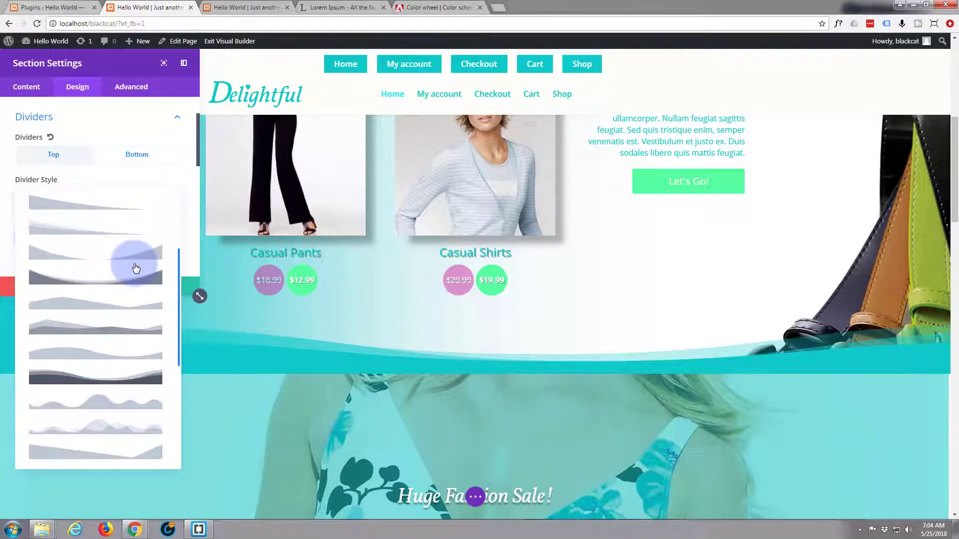
pyautogui.scroll(-5, 135, 268)
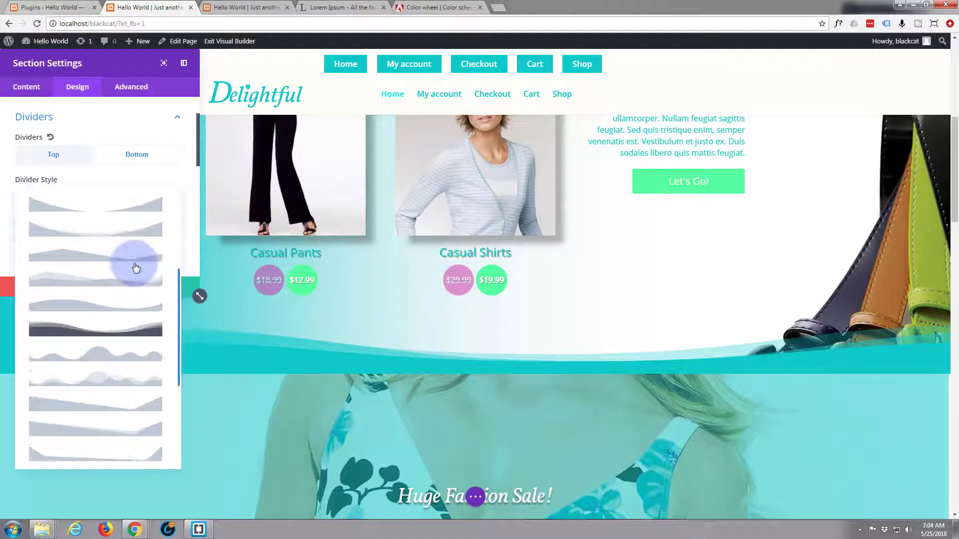
pyautogui.scroll(-2, 135, 268)
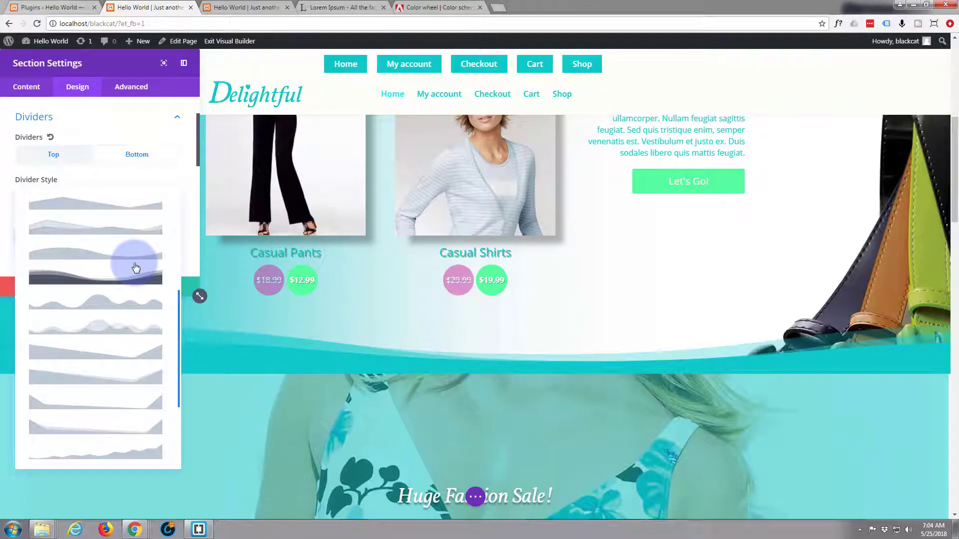
pyautogui.scroll(-3, 136, 268)
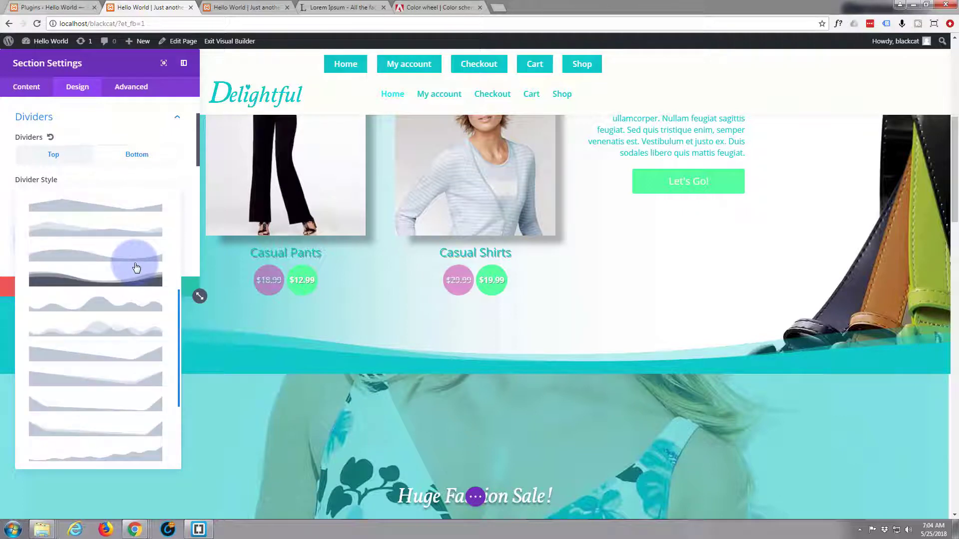
pyautogui.scroll(4, 135, 268)
pyautogui.scroll(-2, 136, 268)
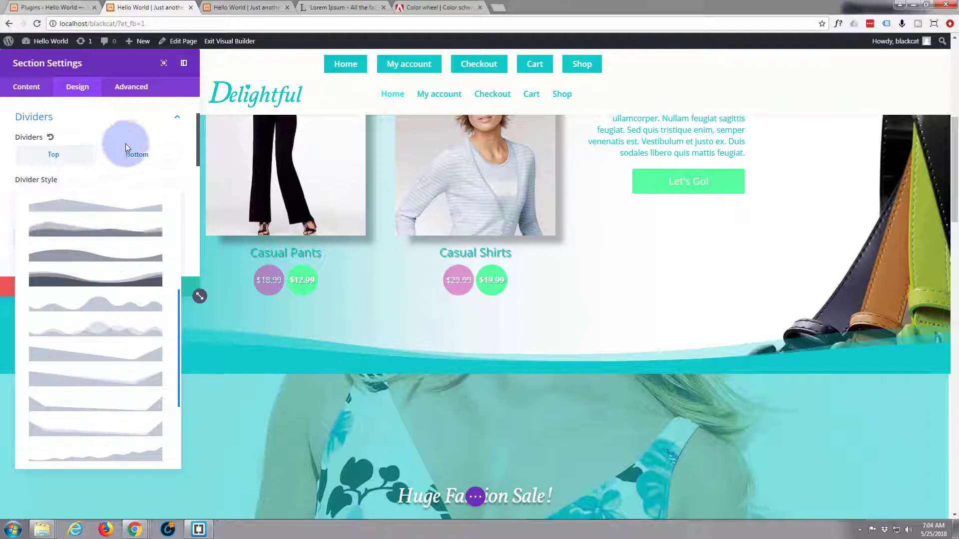
pyautogui.click(141, 112)
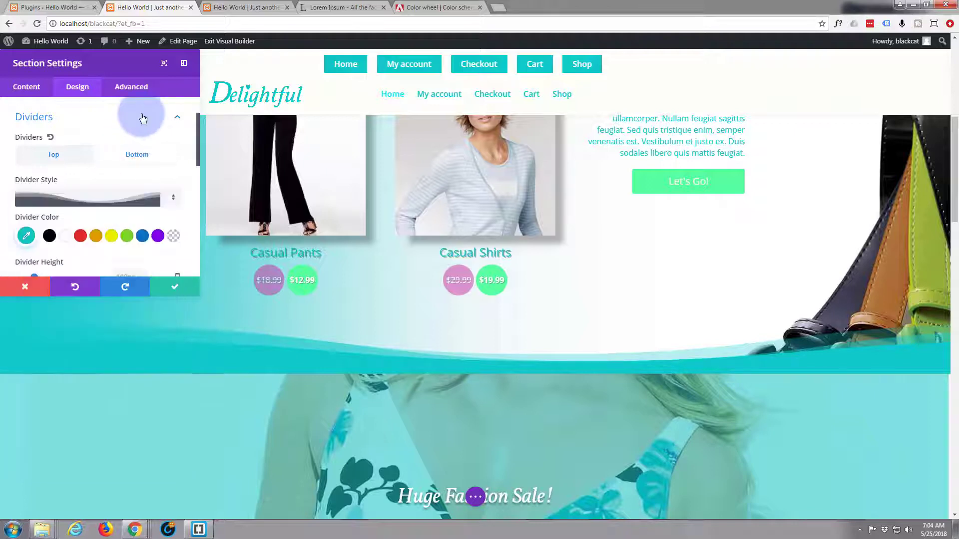
# Save the Hot Deals section's settings and check its divider on the page.
pyautogui.click(175, 290)
pyautogui.scroll(3, 140, 305)
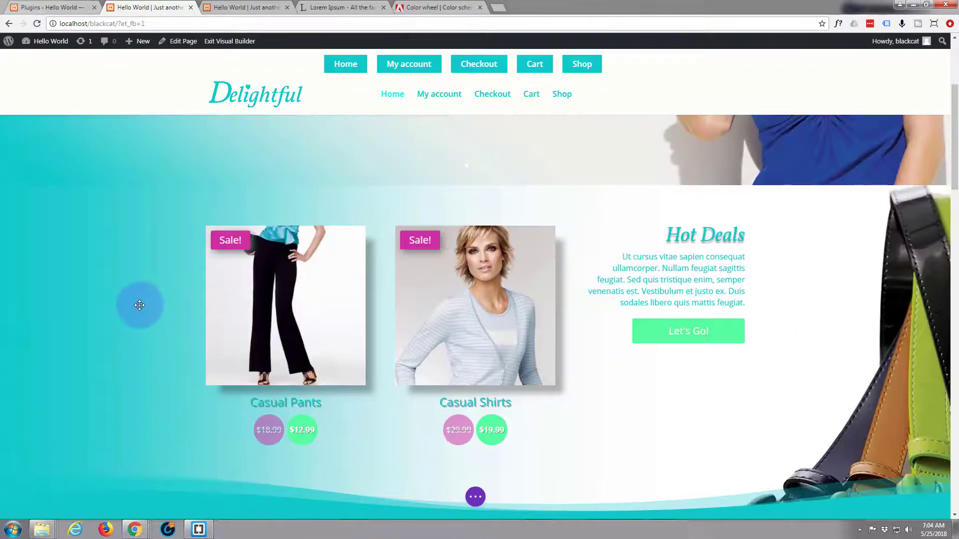
pyautogui.scroll(-3, 140, 305)
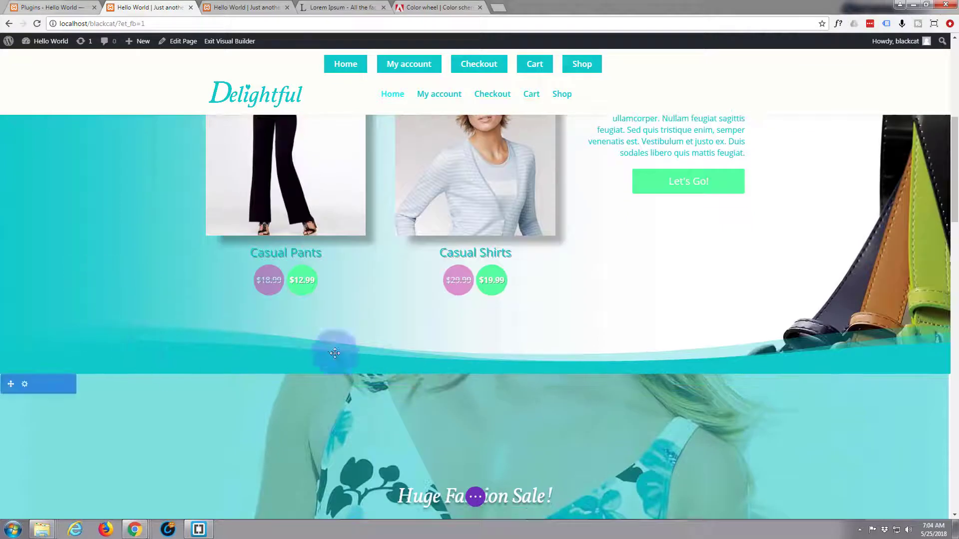
# Open the top divider options of the Huge Fashion Sale section.
pyautogui.scroll(-2, 165, 333)
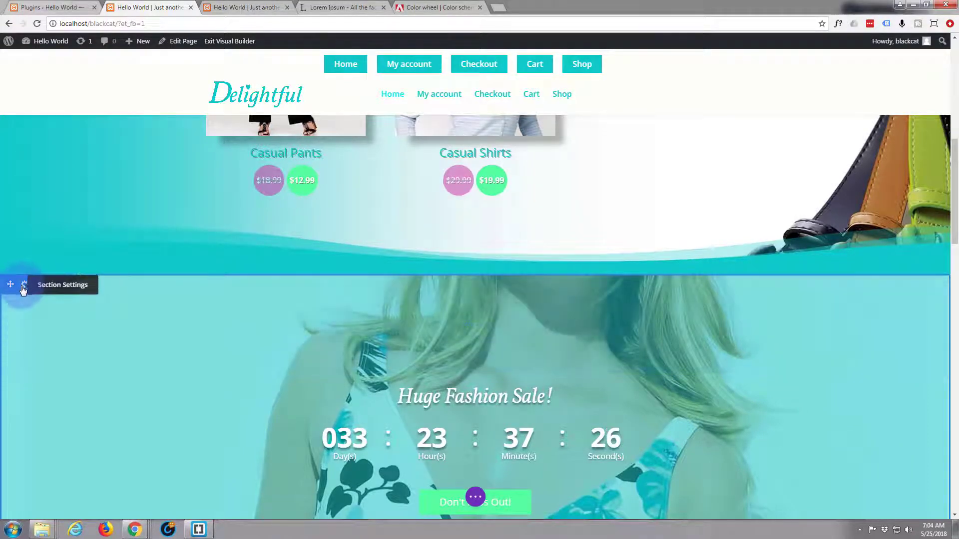
pyautogui.click(24, 285)
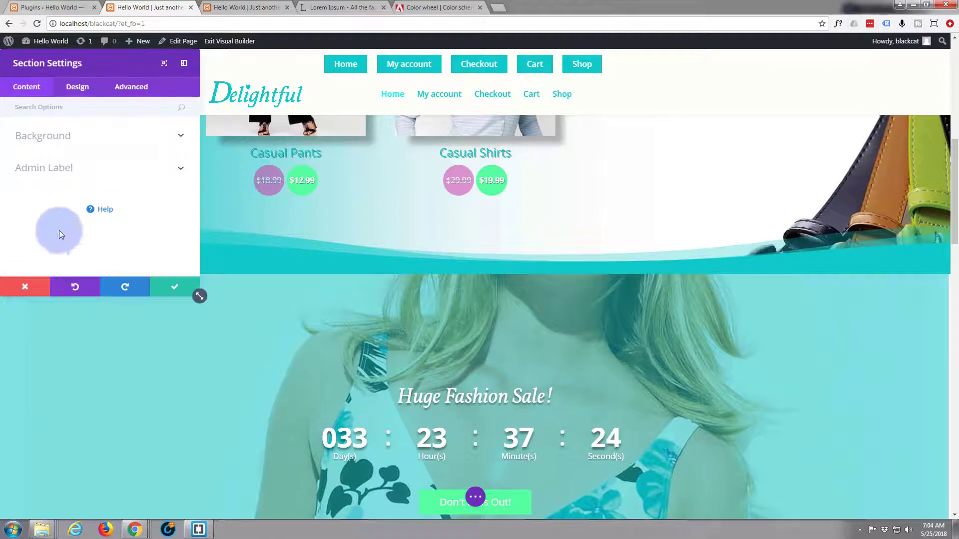
pyautogui.click(74, 91)
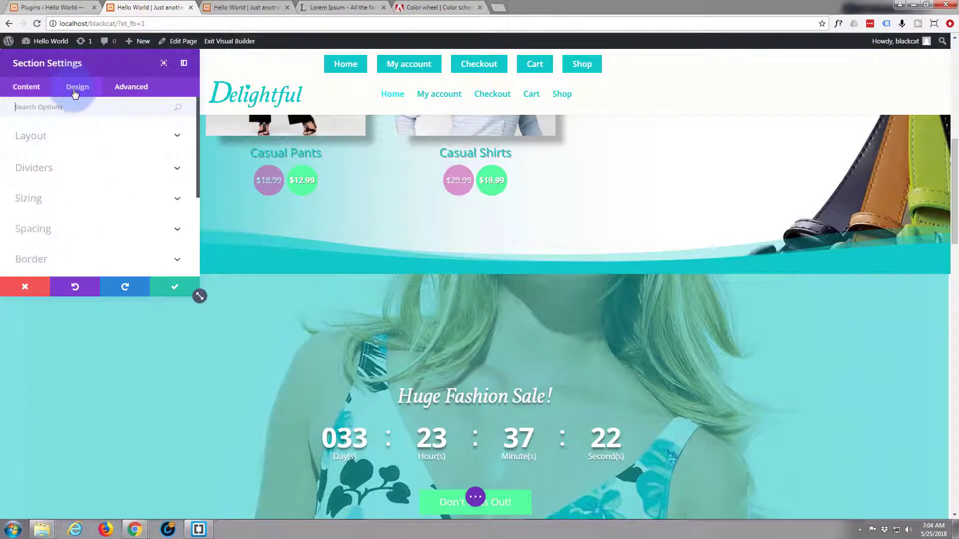
pyautogui.click(111, 166)
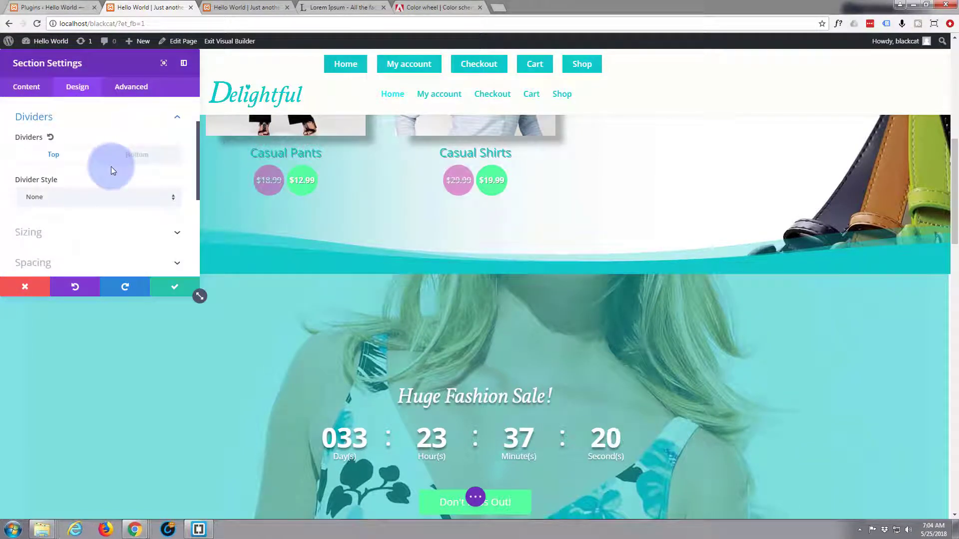
pyautogui.click(56, 158)
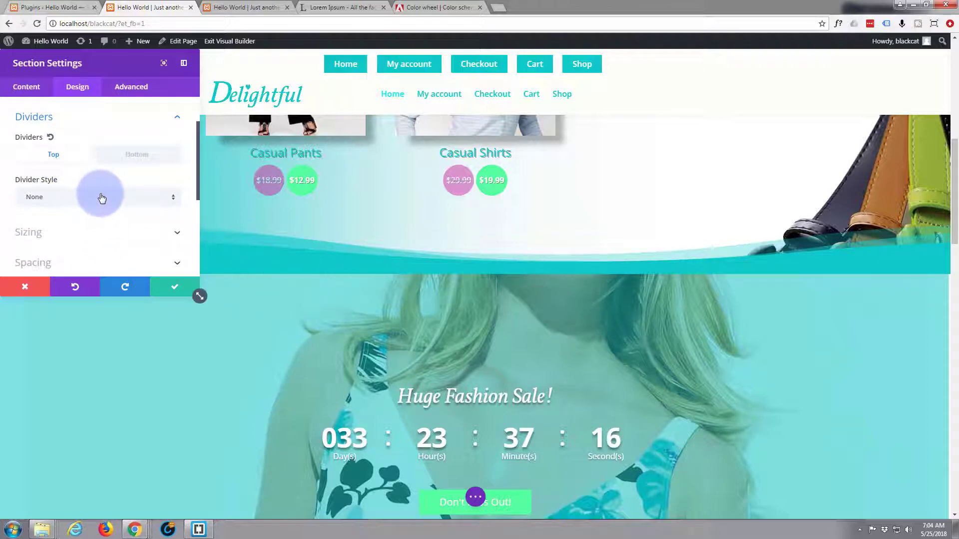
# Try the layered triangle style and the layered gentle-wave style for the Huge Fashion Sale section's top divider.
pyautogui.click(173, 203)
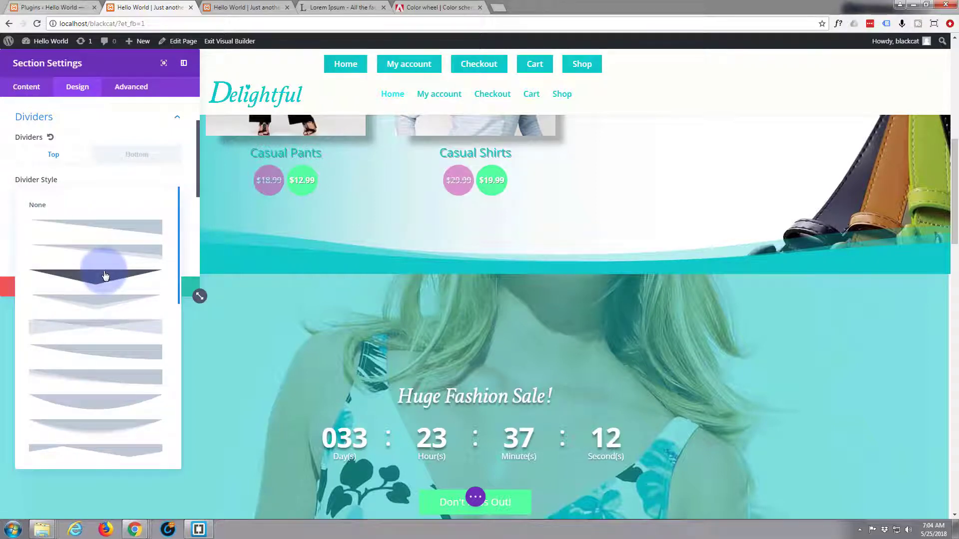
pyautogui.click(100, 304)
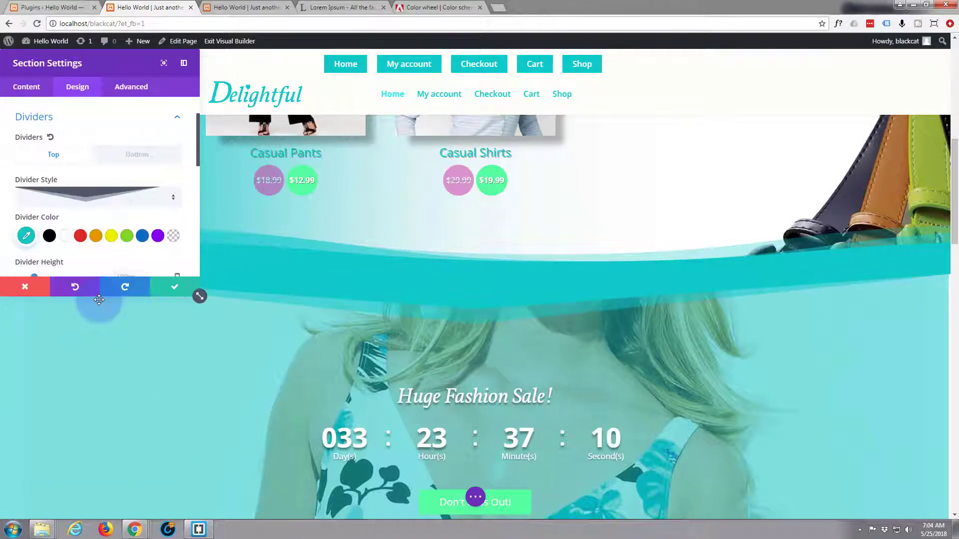
pyautogui.click(174, 202)
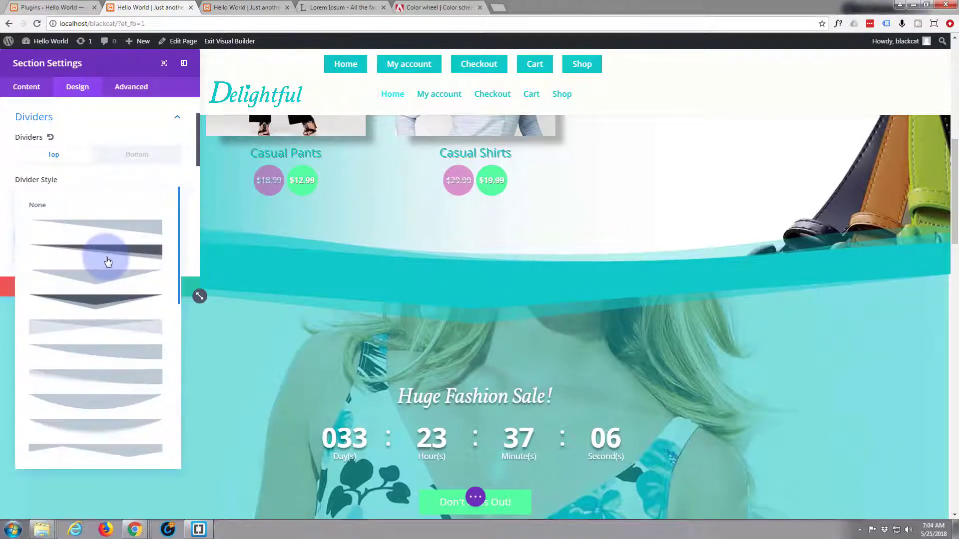
pyautogui.scroll(-2, 107, 260)
pyautogui.scroll(-2, 109, 260)
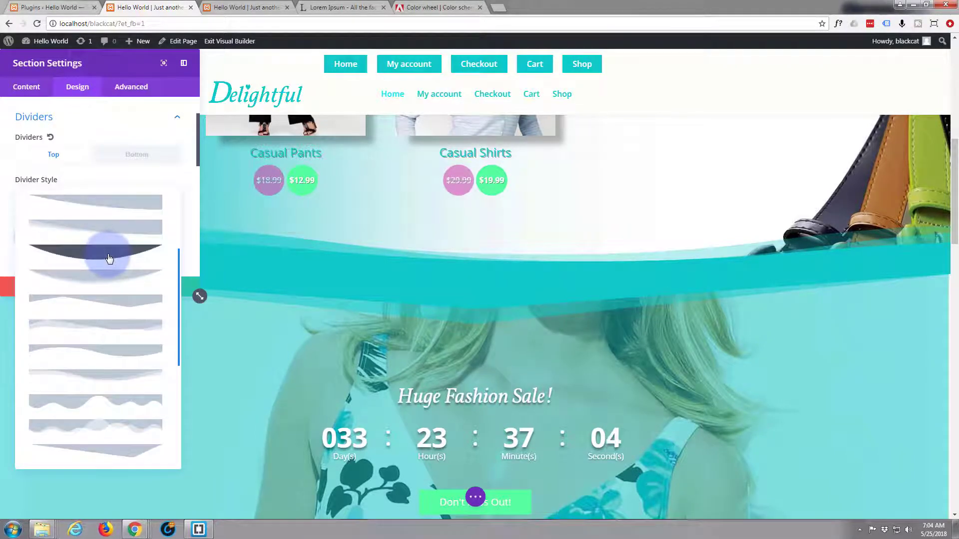
pyautogui.click(114, 382)
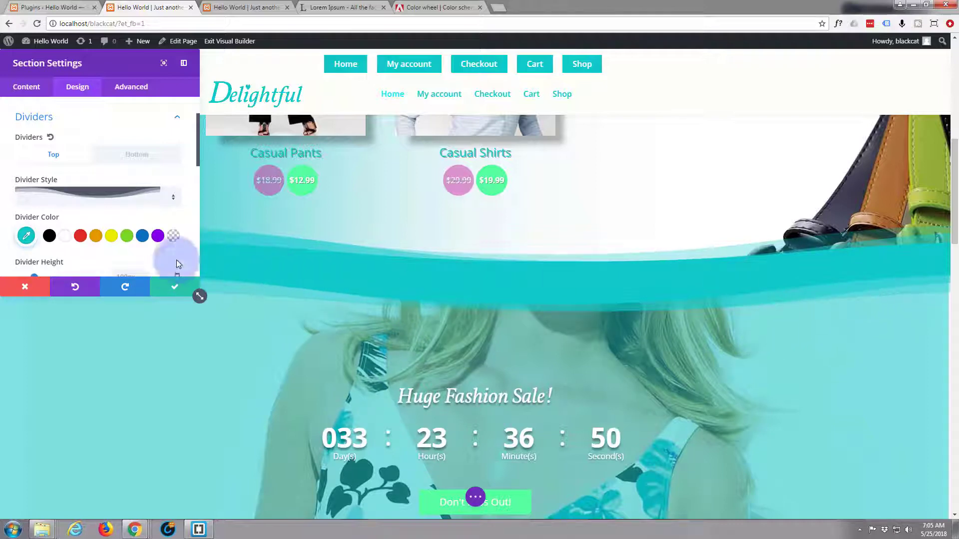
# Set the Huge Fashion Sale section's top divider to the single-layer gentle-wave style and save the section's settings.
pyautogui.click(173, 202)
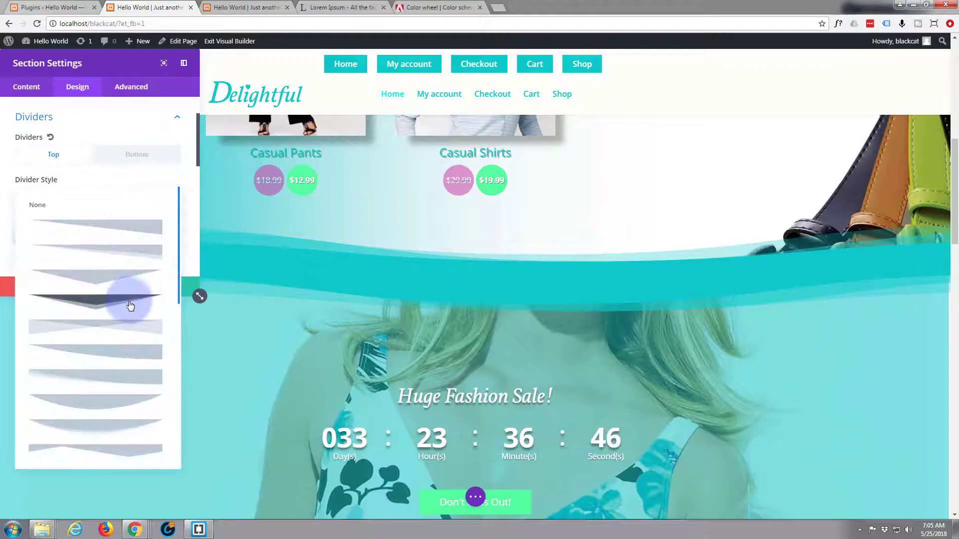
pyautogui.scroll(-2, 129, 306)
pyautogui.scroll(-2, 129, 305)
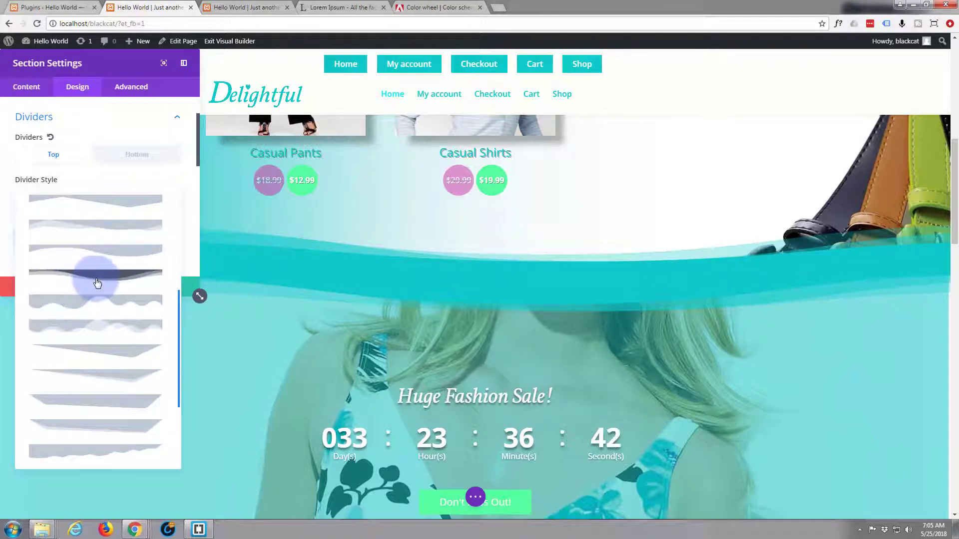
pyautogui.click(171, 275)
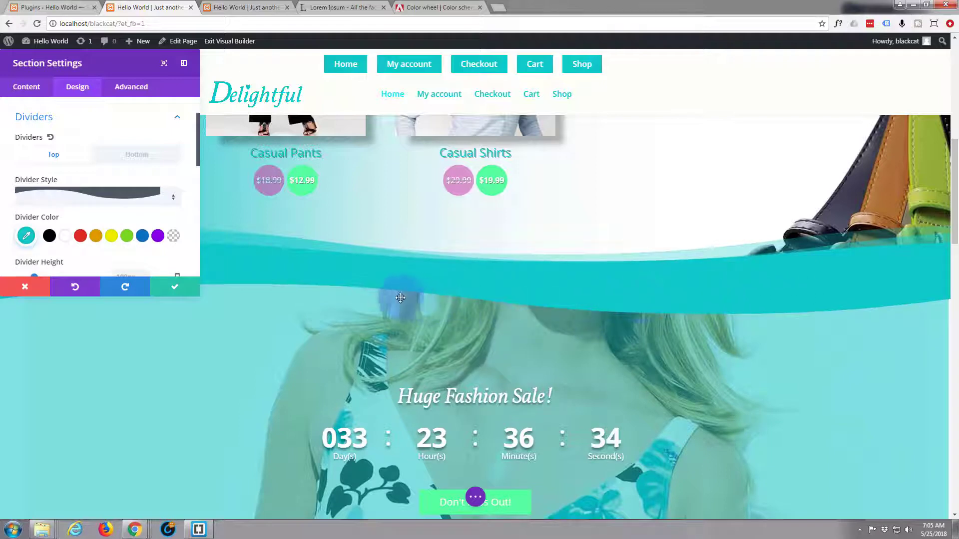
pyautogui.scroll(-2, 277, 293)
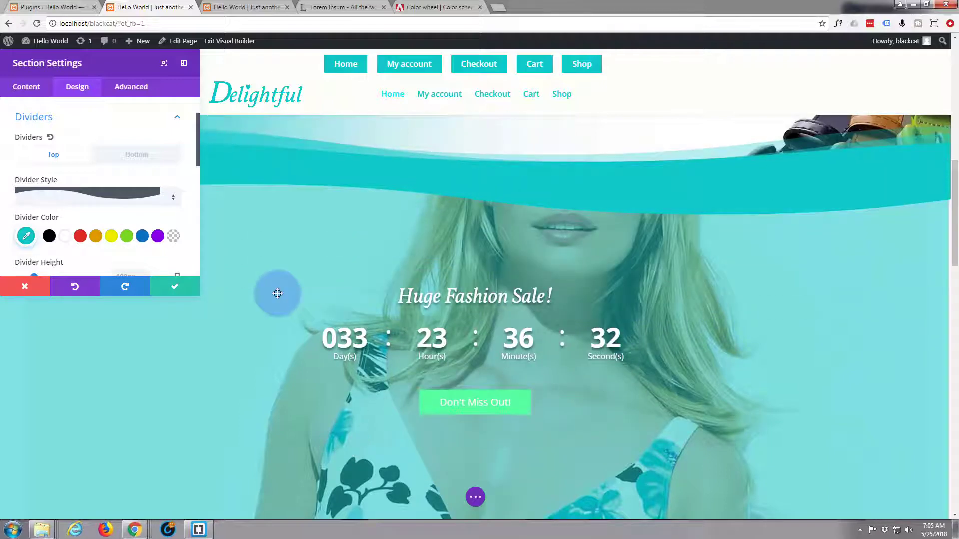
pyautogui.scroll(1, 278, 295)
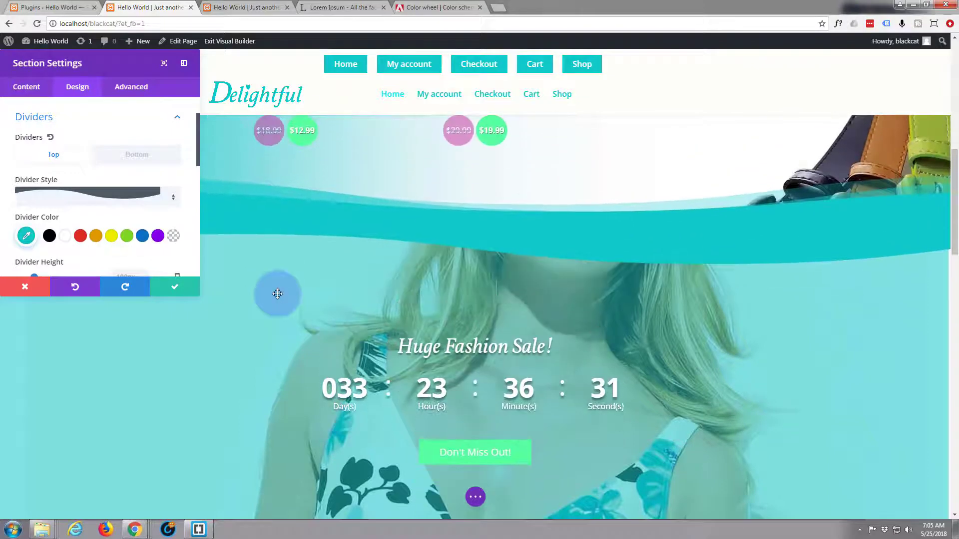
pyautogui.click(175, 288)
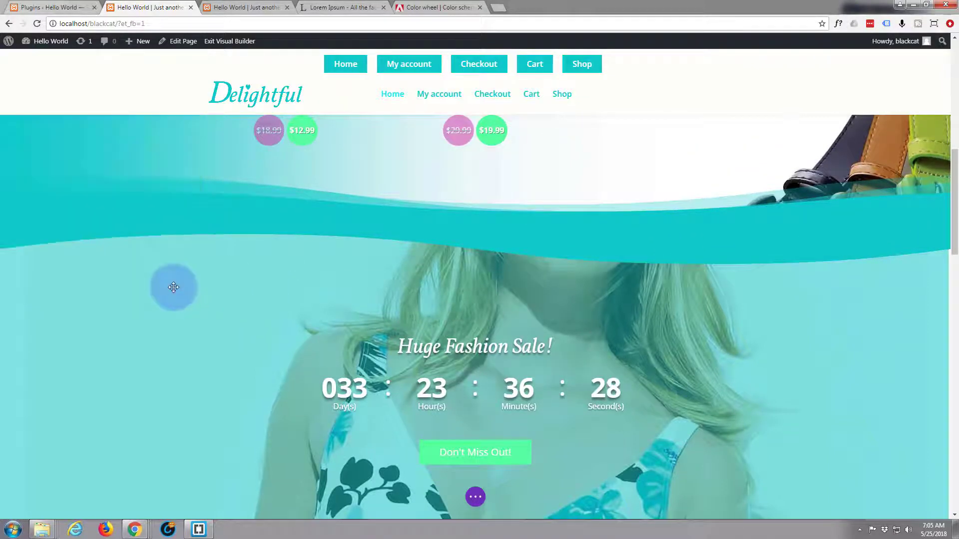
# Examine the top divider of the Huge Fashion Sale section and its lower boundary with the Top Sale Items section.
pyautogui.scroll(-3, 173, 286)
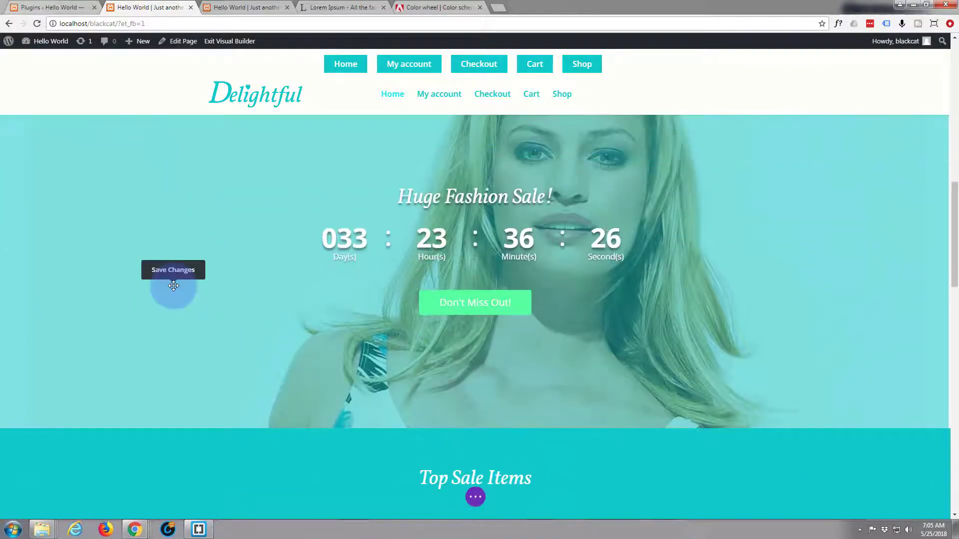
pyautogui.scroll(4, 173, 285)
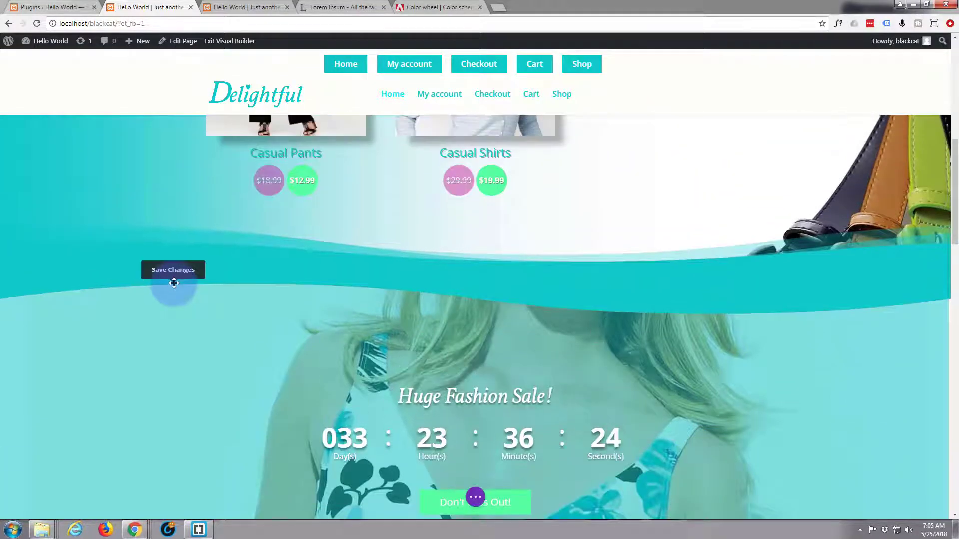
pyautogui.scroll(-1, 271, 264)
pyautogui.scroll(-3, 271, 279)
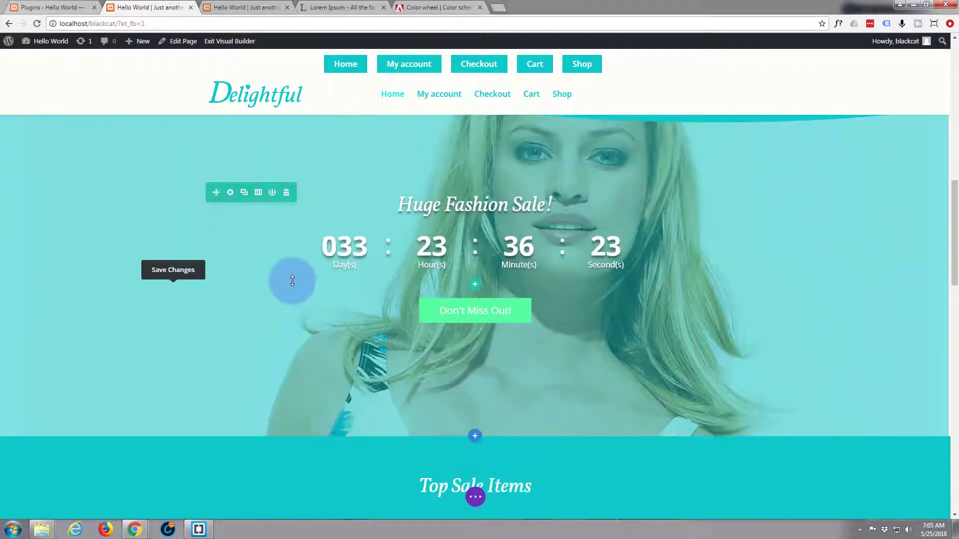
pyautogui.scroll(-1, 269, 289)
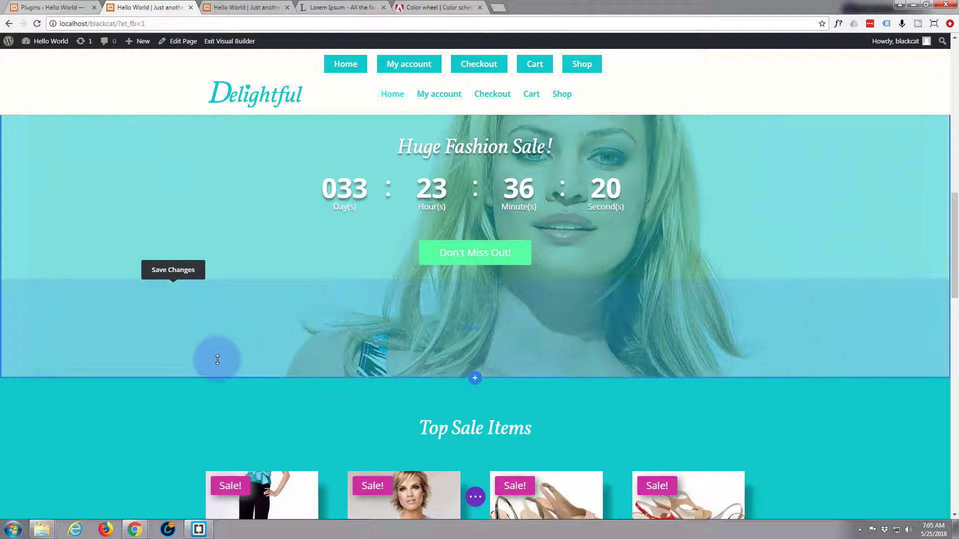
pyautogui.scroll(4, 106, 293)
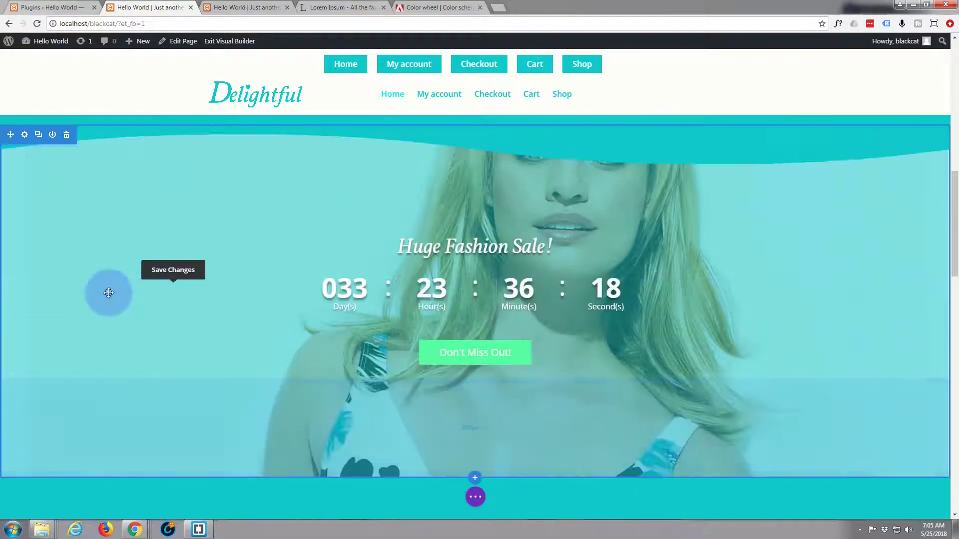
pyautogui.scroll(-1, 60, 249)
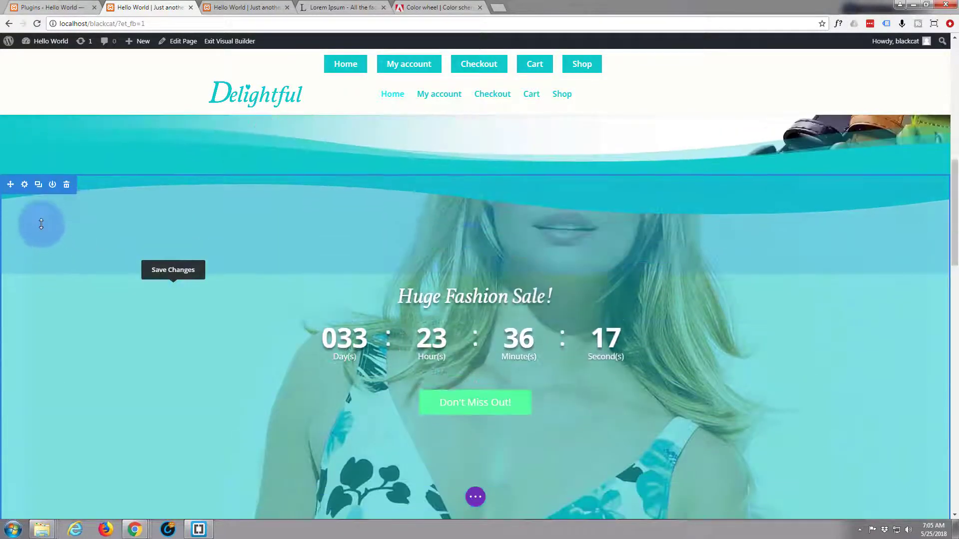
# Add a bottom divider with the single-layer gentle-wave style to the Huge Fashion Sale section.
pyautogui.click(25, 185)
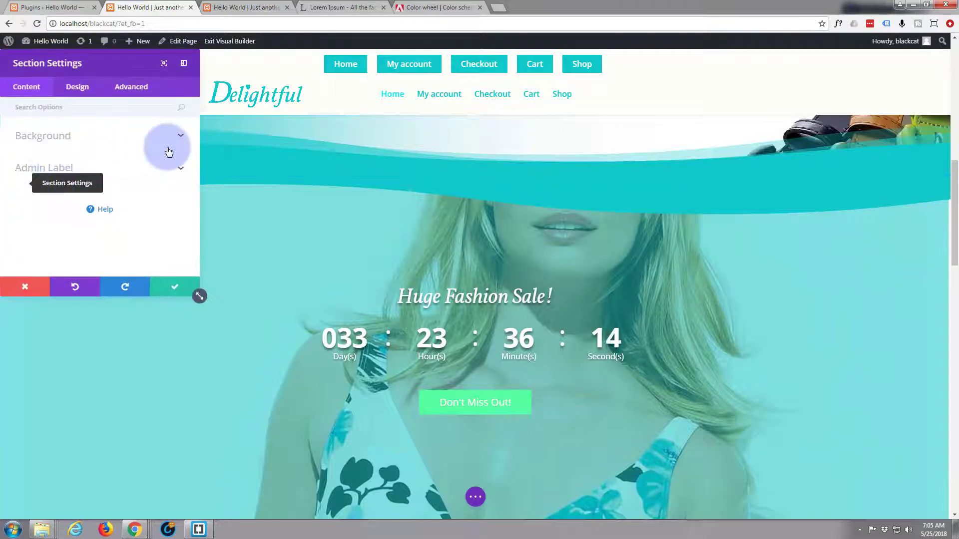
pyautogui.click(79, 91)
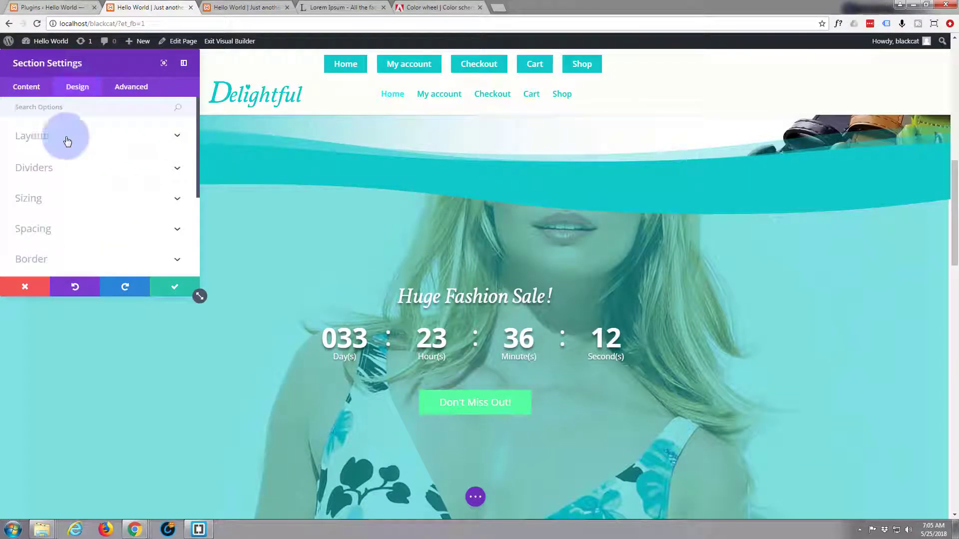
pyautogui.click(89, 172)
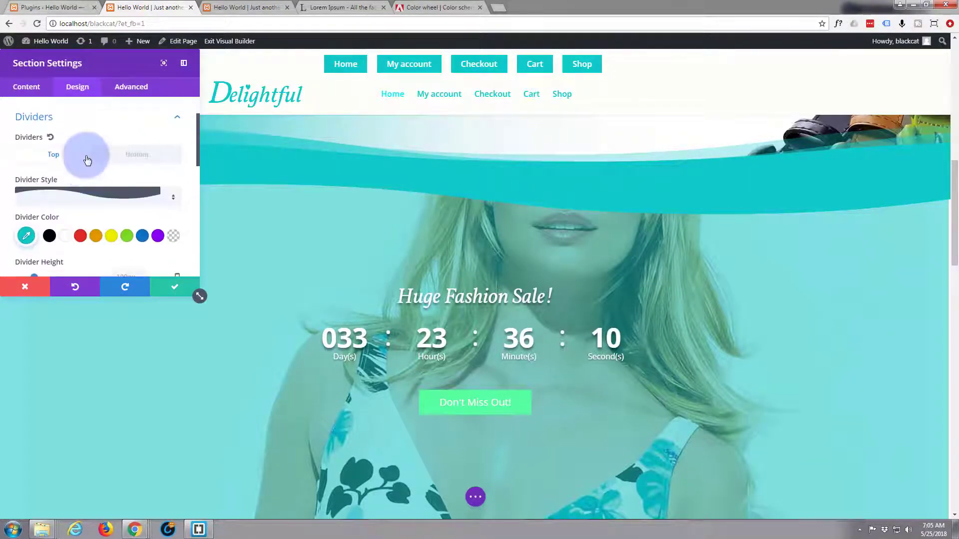
pyautogui.click(131, 162)
pyautogui.click(165, 200)
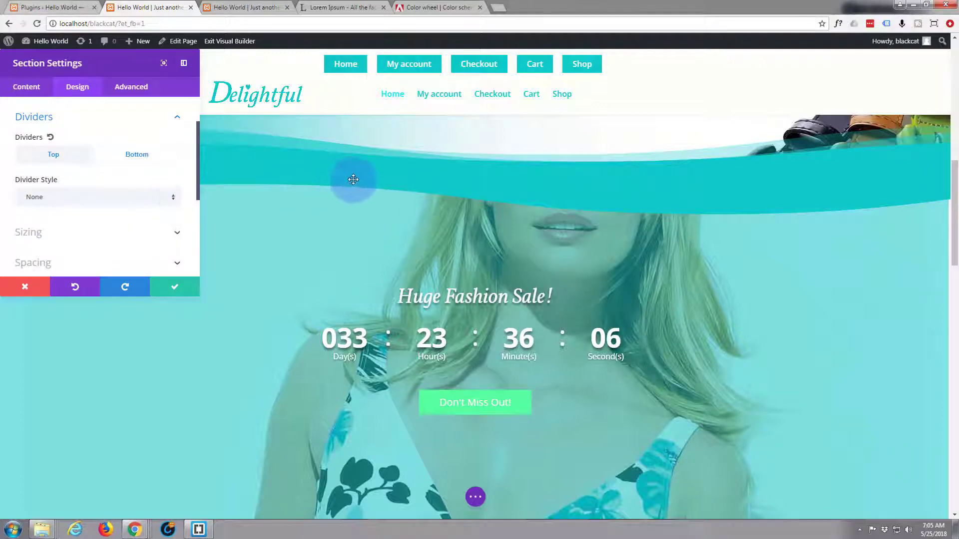
pyautogui.click(174, 200)
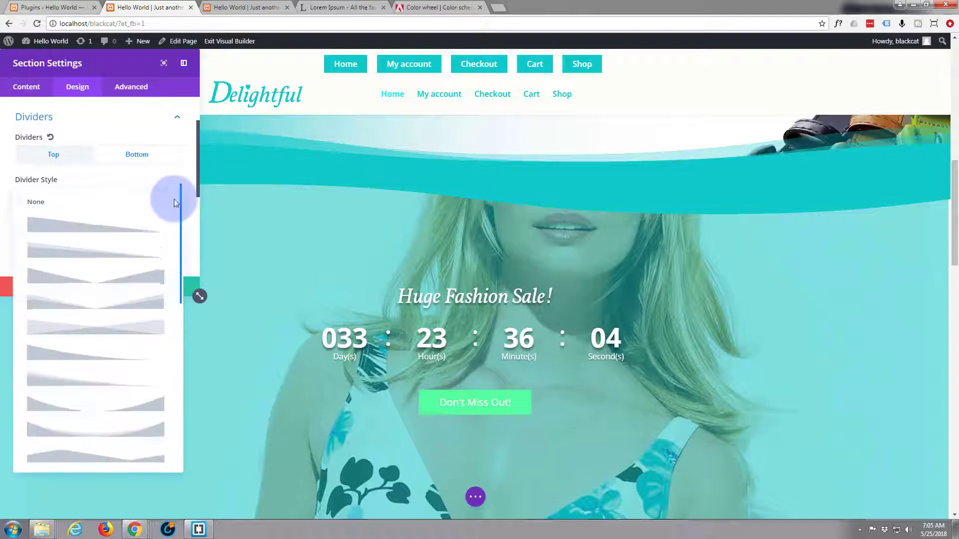
pyautogui.scroll(-1, 127, 236)
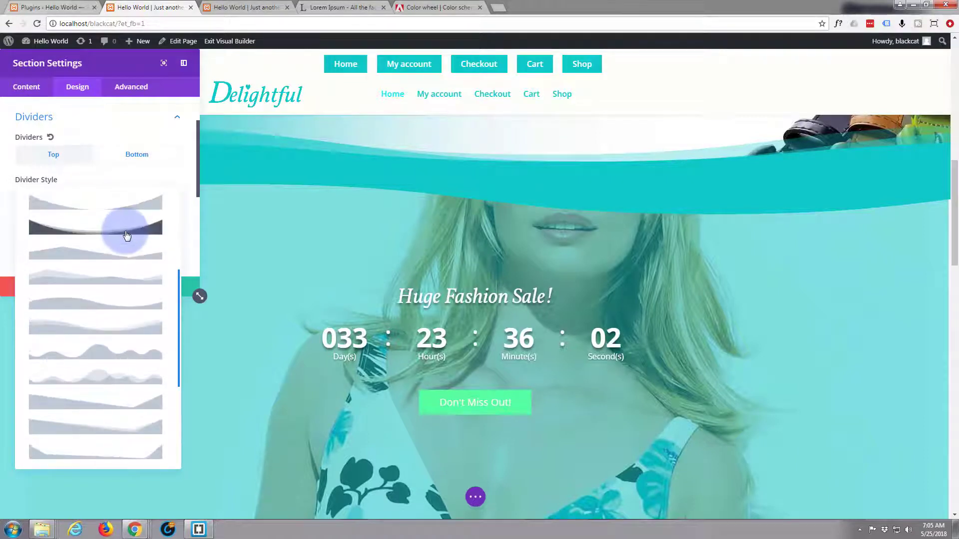
pyautogui.scroll(-2, 112, 284)
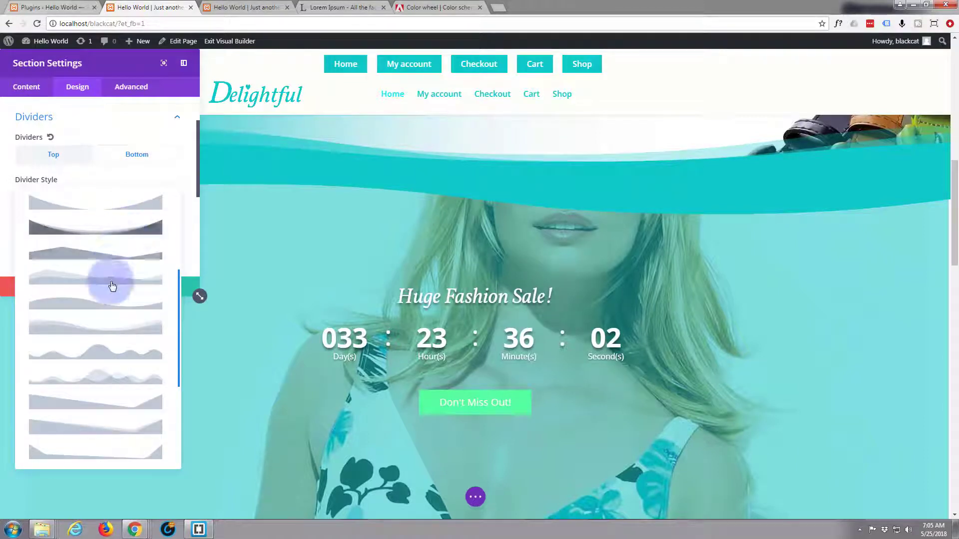
pyautogui.click(86, 307)
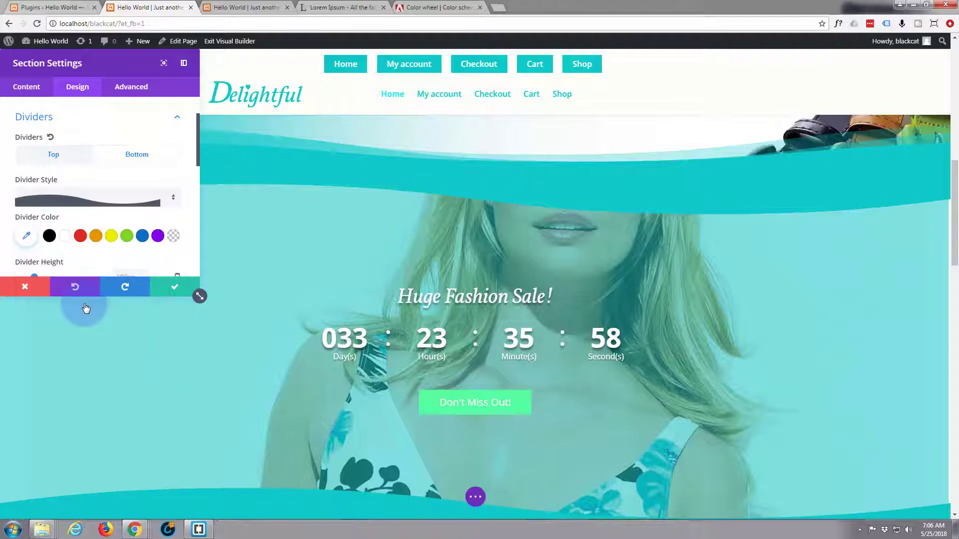
# Check the bottom divider above the Top Sale Items section and save the Huge Fashion Sale section's settings.
pyautogui.click(411, 416)
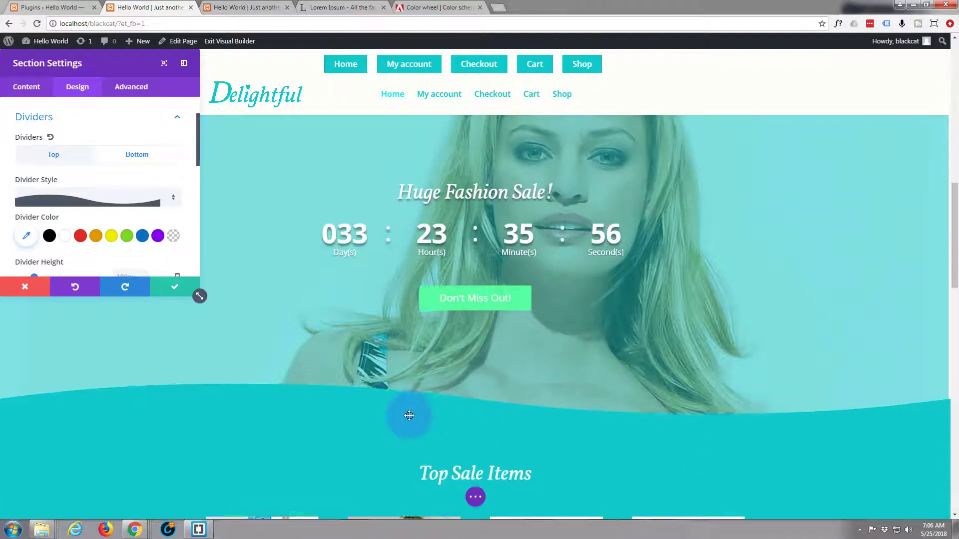
pyautogui.scroll(-2, 409, 416)
pyautogui.scroll(-1, 409, 414)
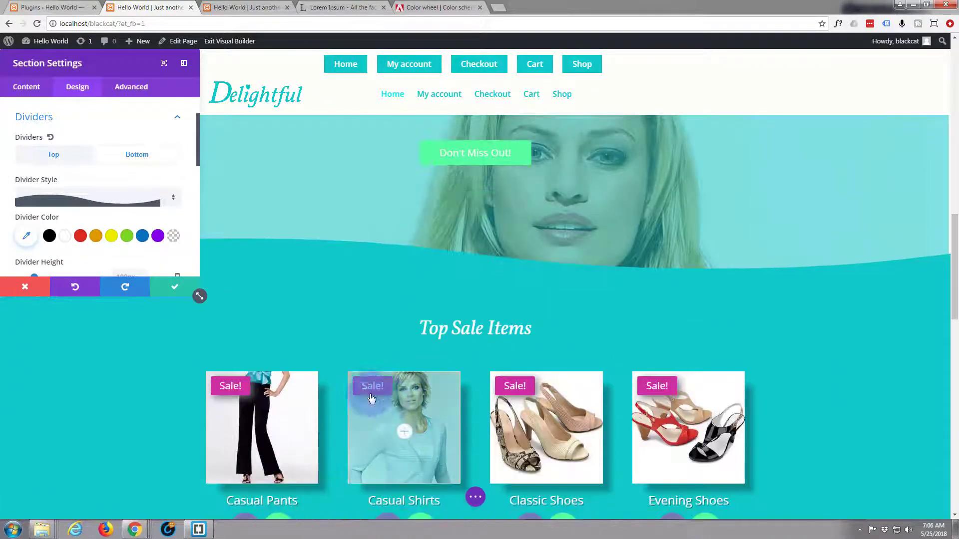
pyautogui.click(177, 288)
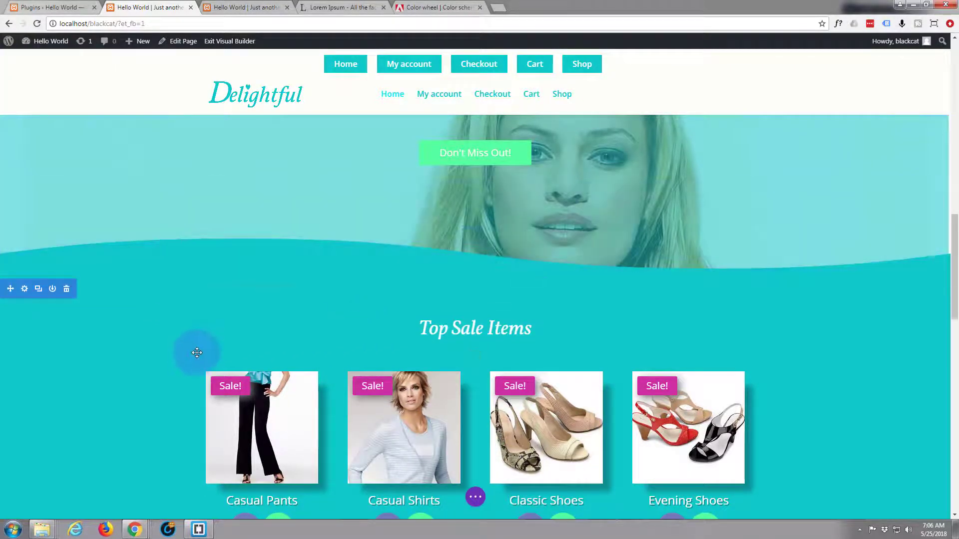
# Try a bottom divider with the layered gentle-wave style on the Top Sale Items section.
pyautogui.scroll(-3, 60, 360)
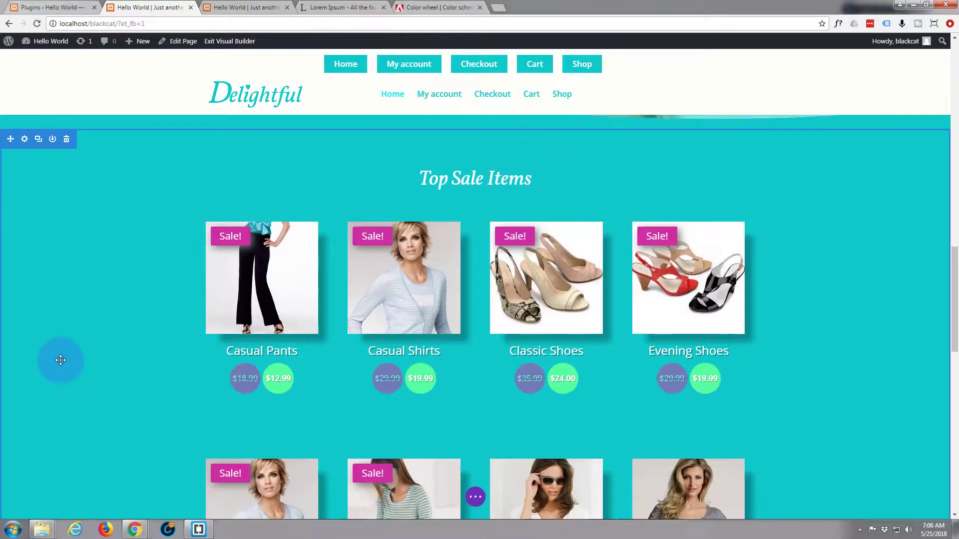
pyautogui.scroll(-6, 61, 360)
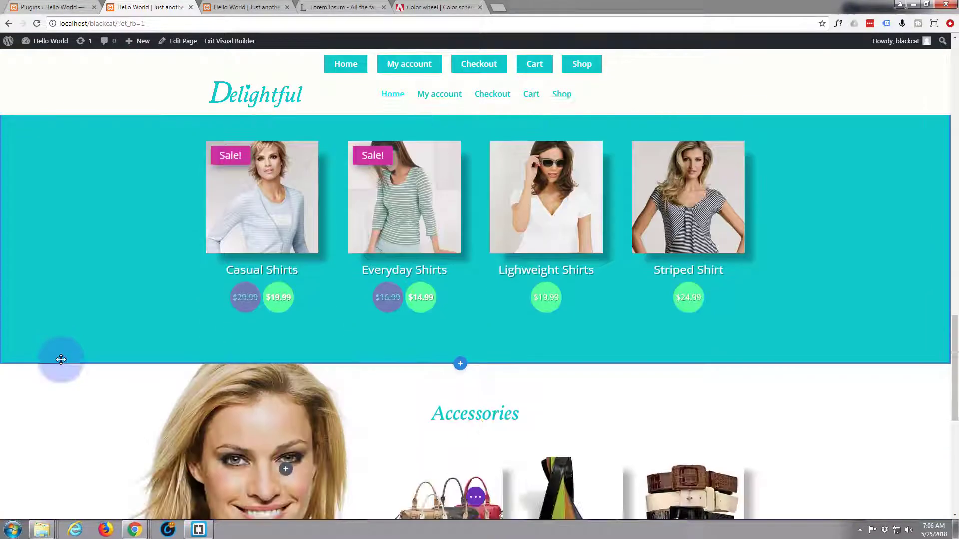
pyautogui.scroll(-2, 61, 359)
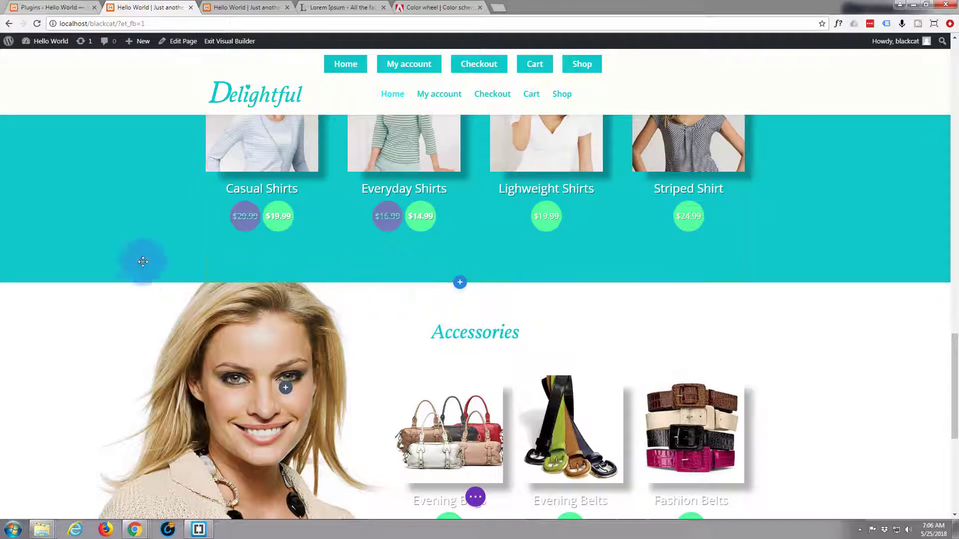
pyautogui.scroll(2, 141, 227)
pyautogui.scroll(7, 141, 227)
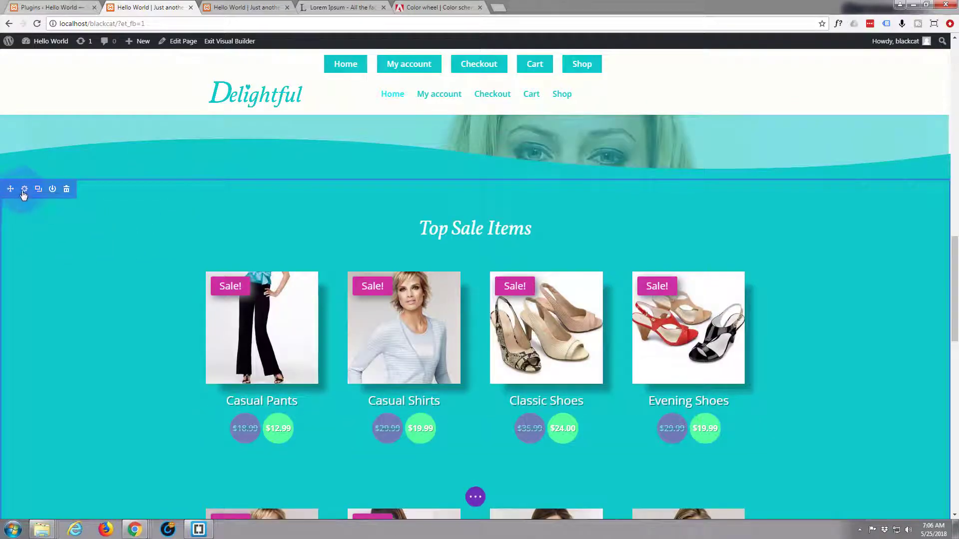
pyautogui.click(25, 189)
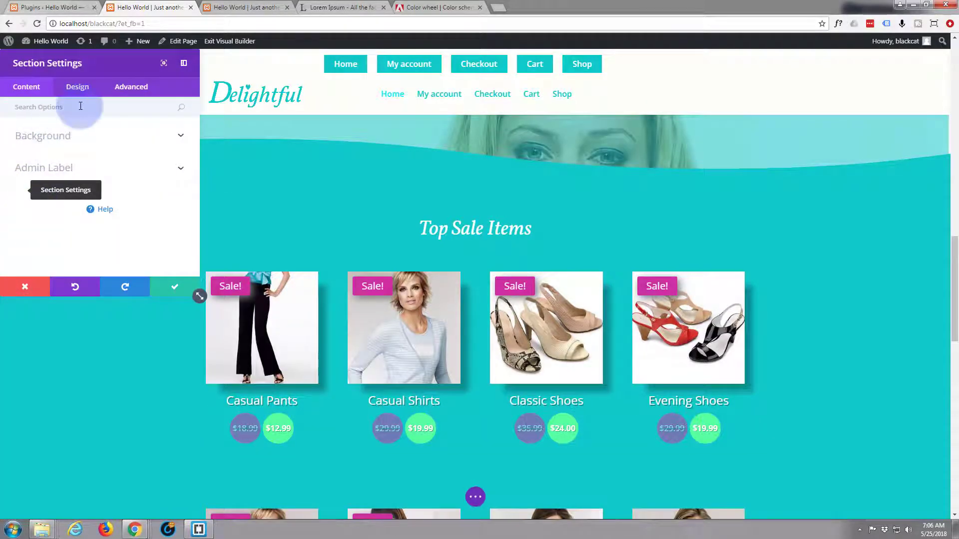
pyautogui.click(78, 88)
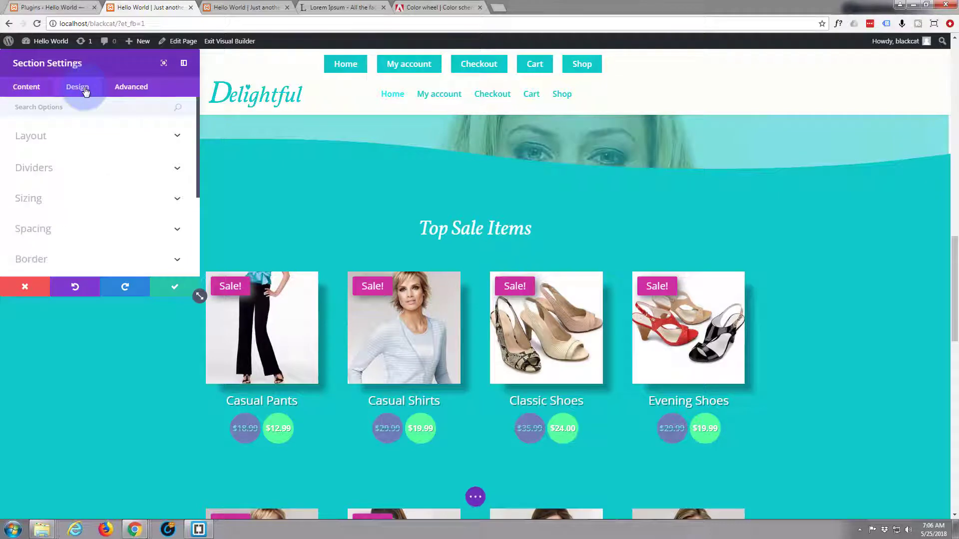
pyautogui.click(158, 174)
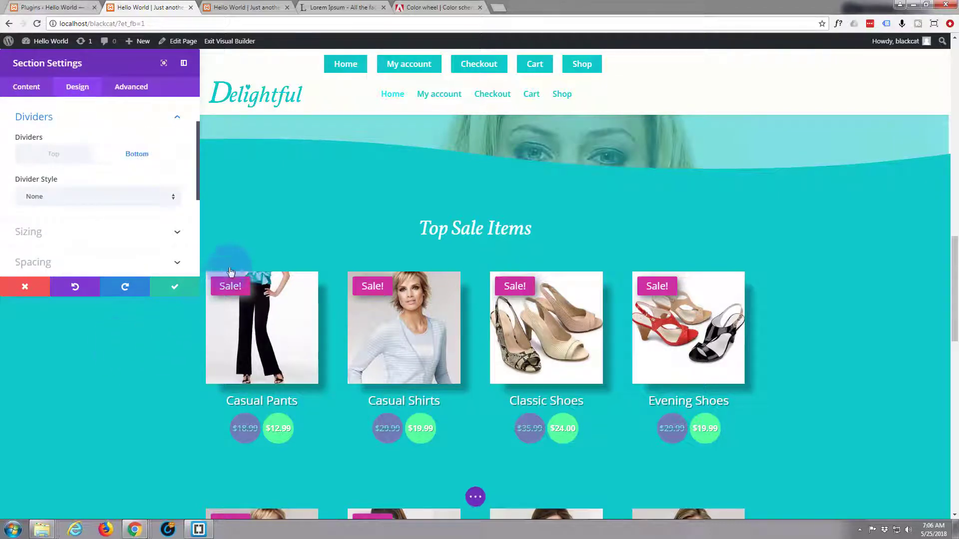
pyautogui.scroll(-7, 234, 244)
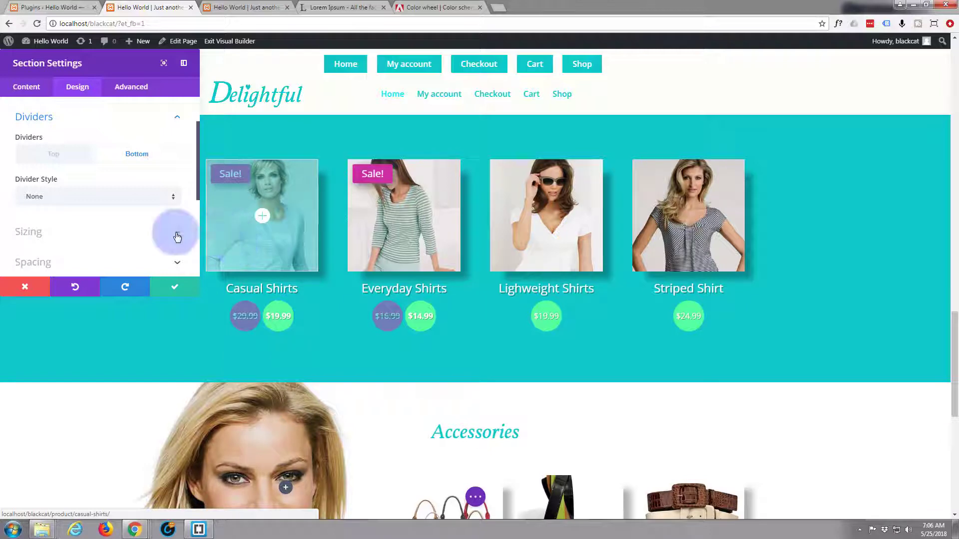
pyautogui.click(173, 200)
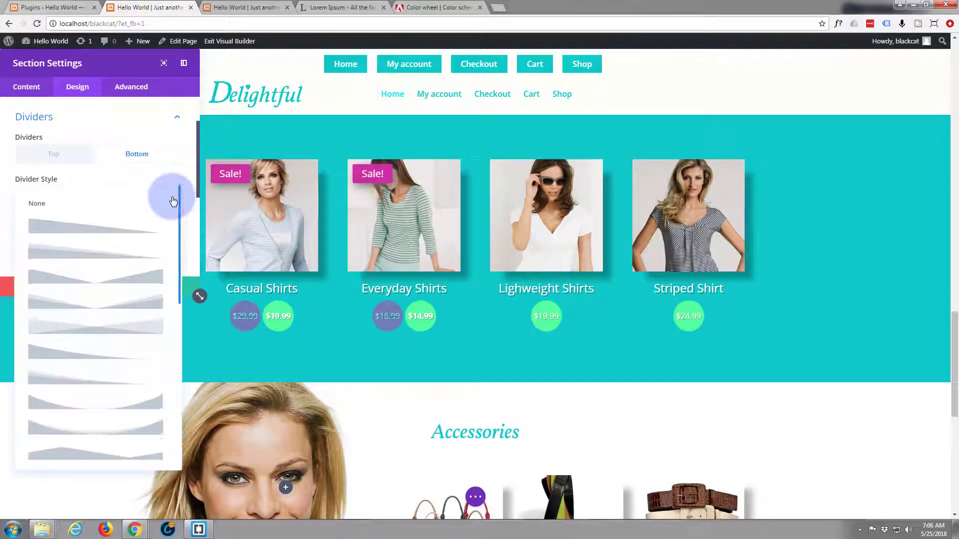
pyautogui.scroll(-1, 148, 234)
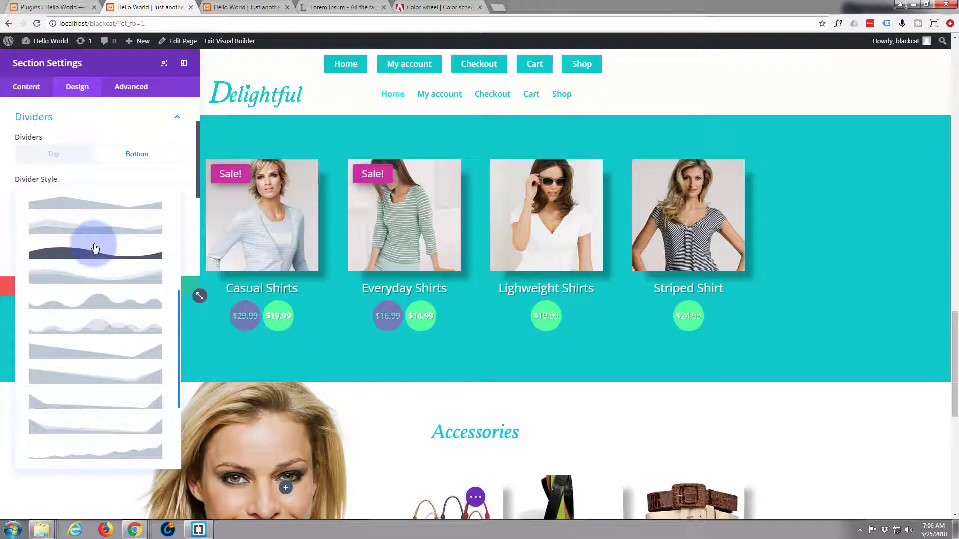
pyautogui.click(67, 278)
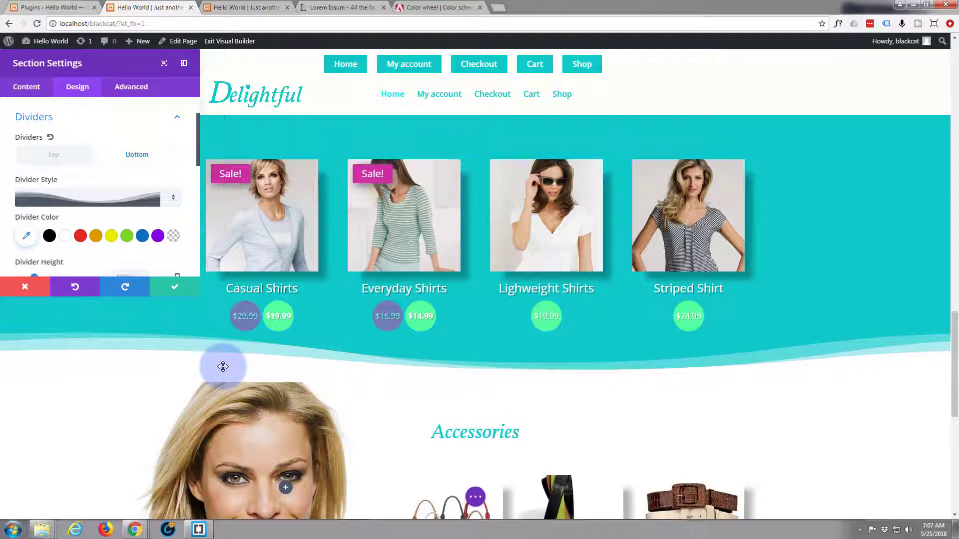
# Reset the Top Sale Items section's bottom divider style to None and discard the section's changes.
pyautogui.click(176, 199)
pyautogui.click(125, 203)
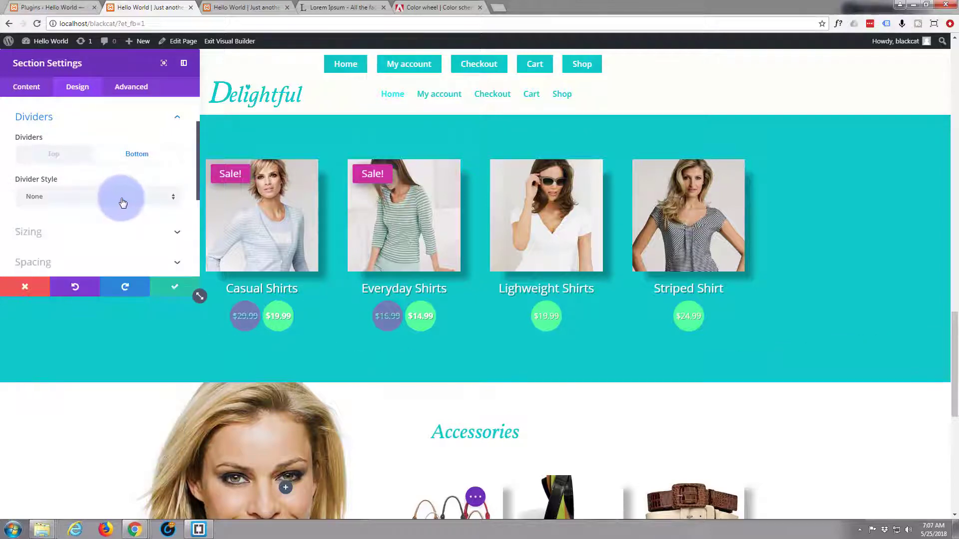
pyautogui.click(25, 286)
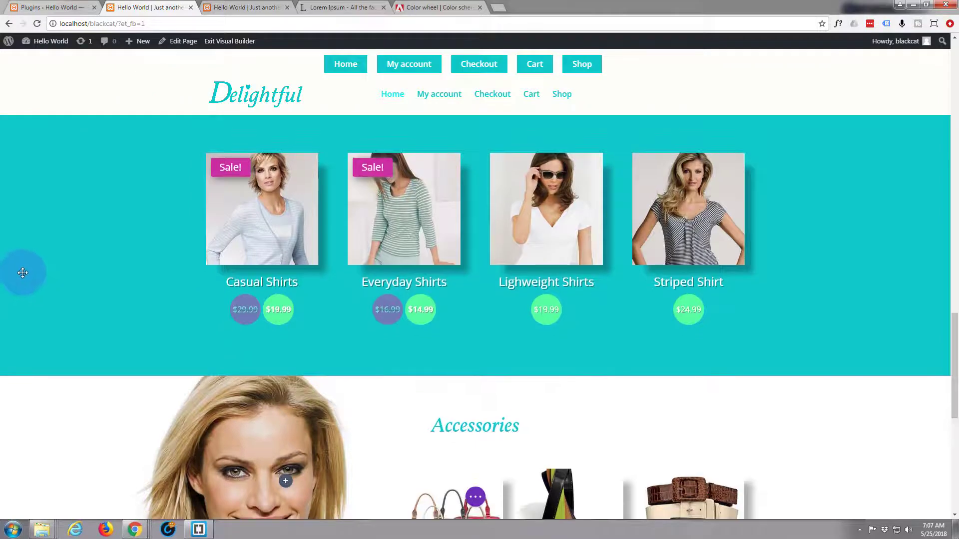
# Add a top divider with the layered gentle-wave style to the Accessories section.
pyautogui.scroll(-5, 22, 273)
pyautogui.scroll(1, 26, 273)
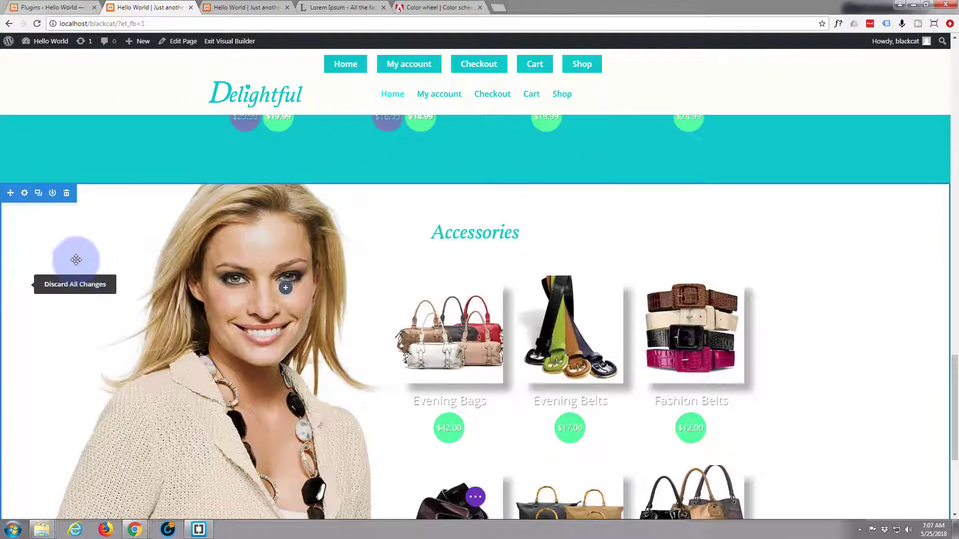
pyautogui.click(26, 196)
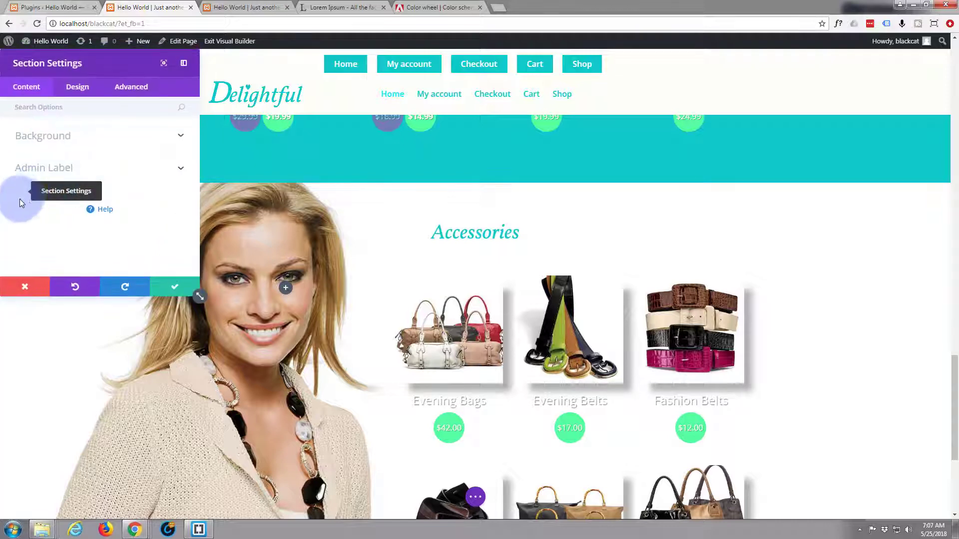
pyautogui.click(78, 87)
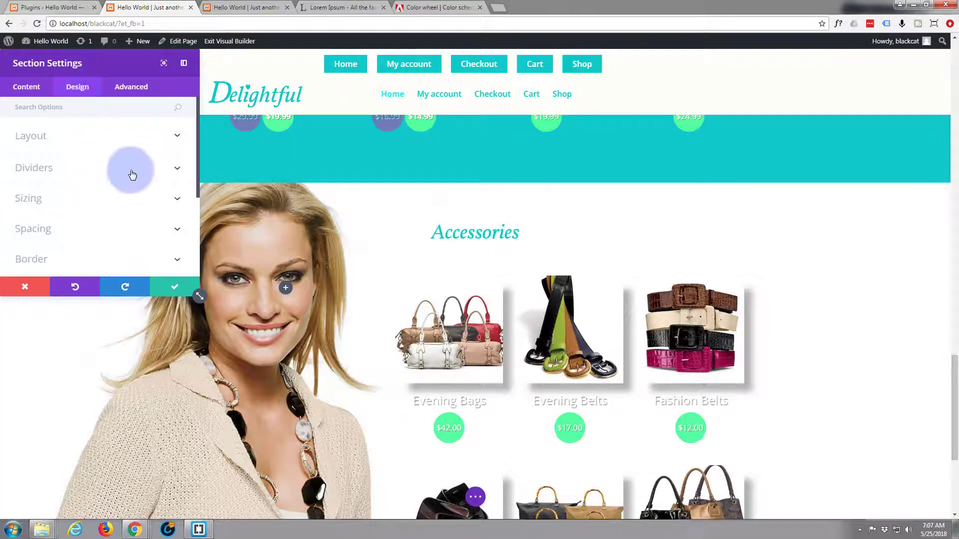
pyautogui.click(132, 170)
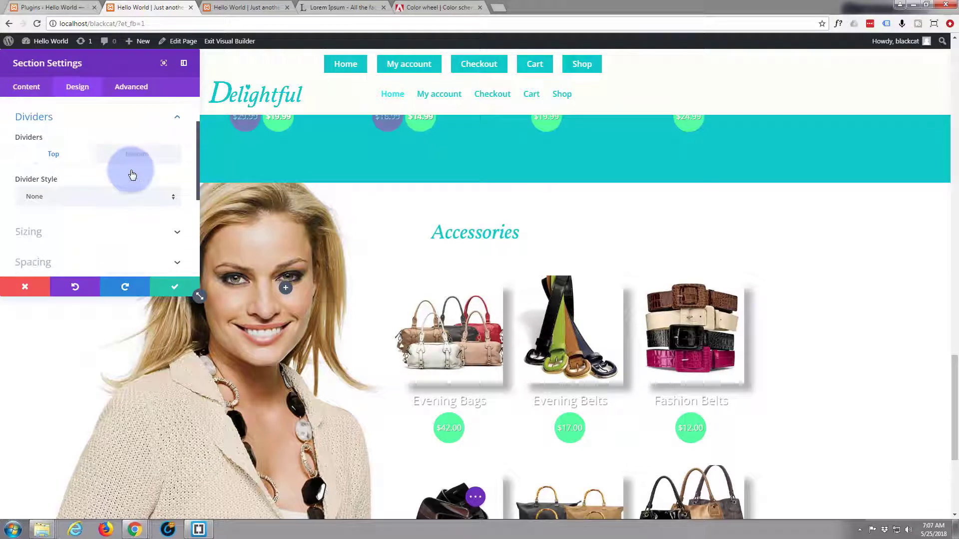
pyautogui.click(175, 200)
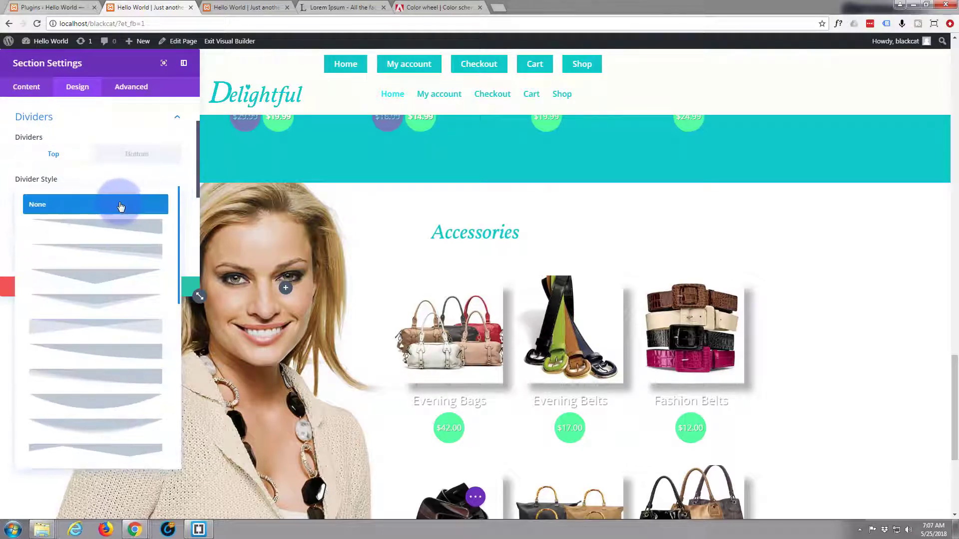
pyautogui.scroll(-5, 120, 206)
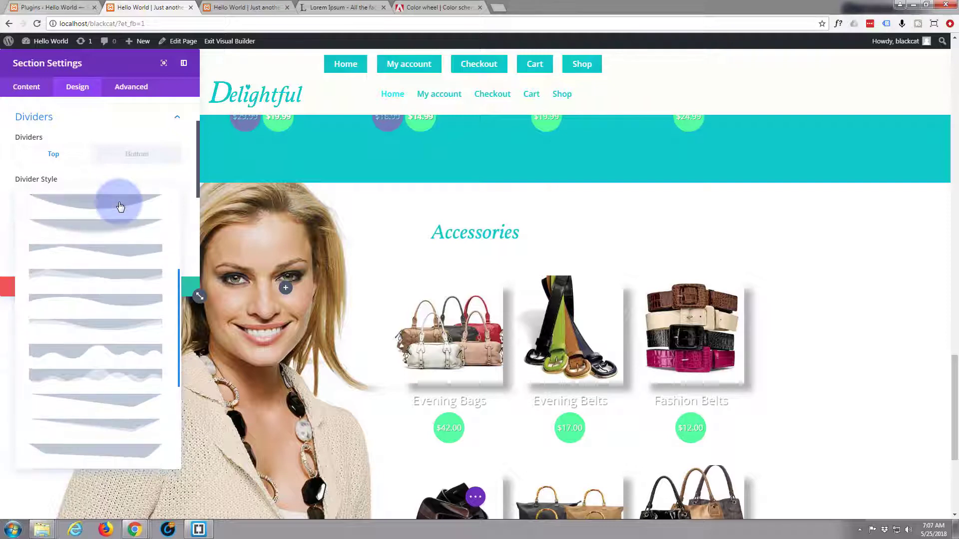
pyautogui.click(109, 328)
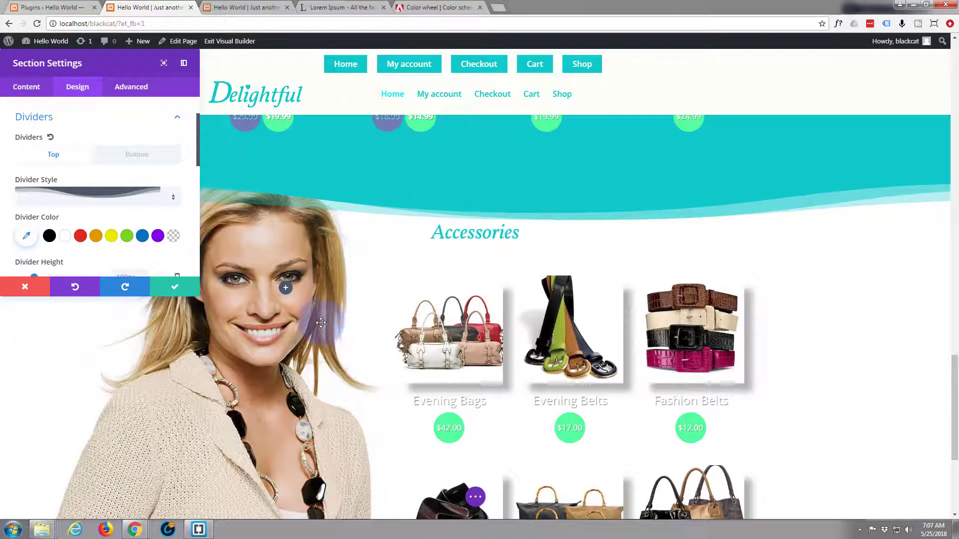
# Set the Accessories section's top divider height to 222px and save the section's settings.
pyautogui.scroll(3, 321, 321)
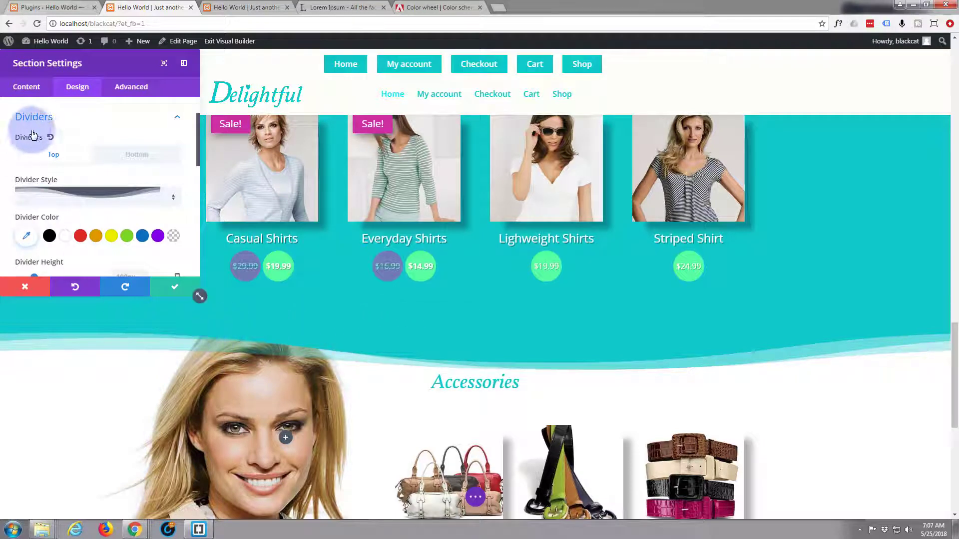
pyautogui.scroll(-3, 44, 167)
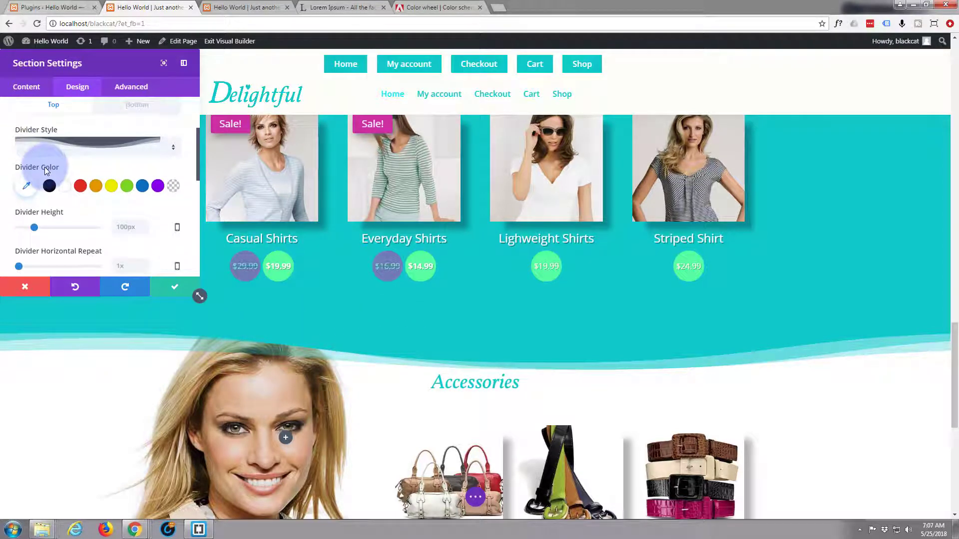
pyautogui.scroll(-1, 44, 170)
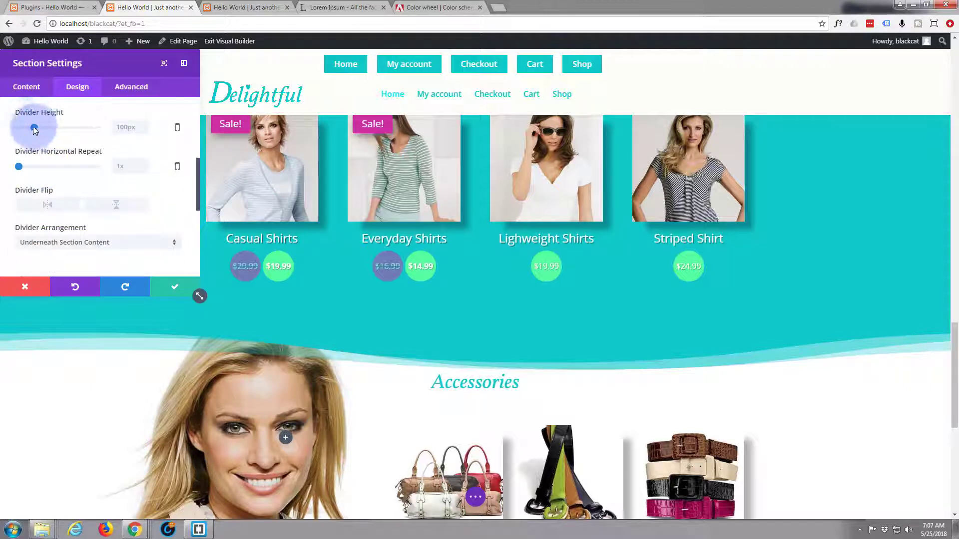
pyautogui.moveTo(34, 128); pyautogui.dragTo(56, 135)
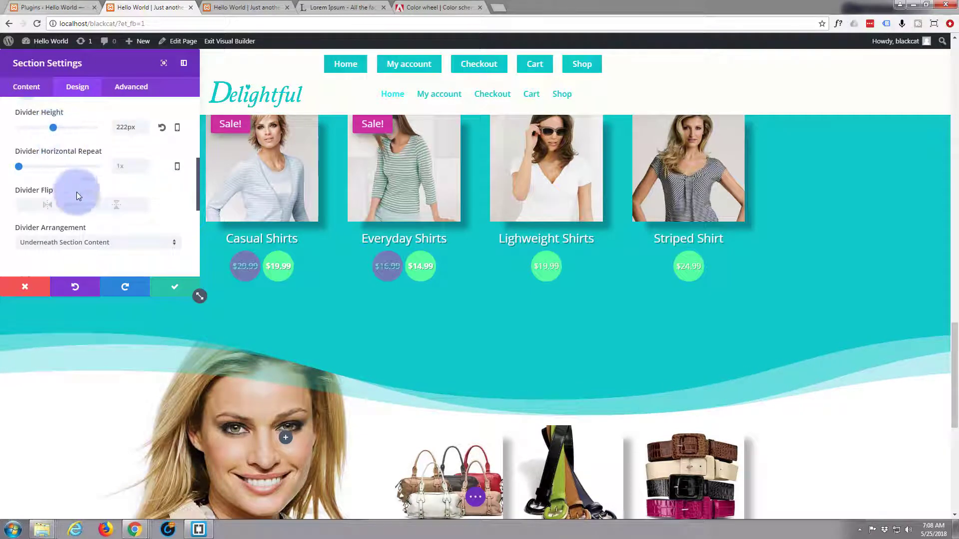
pyautogui.click(175, 290)
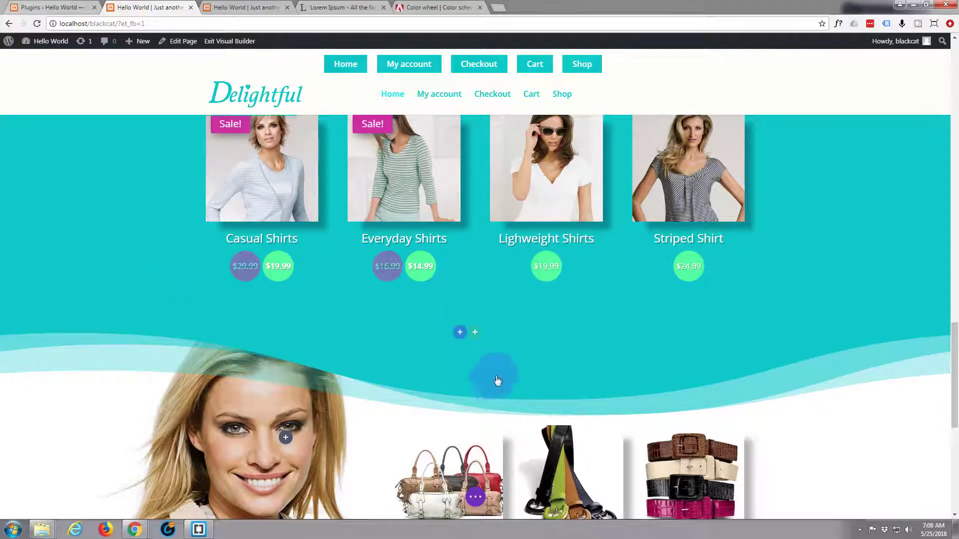
# Increase the Accessories section's top padding until its heading sits below the wave divider.
pyautogui.scroll(-2, 497, 374)
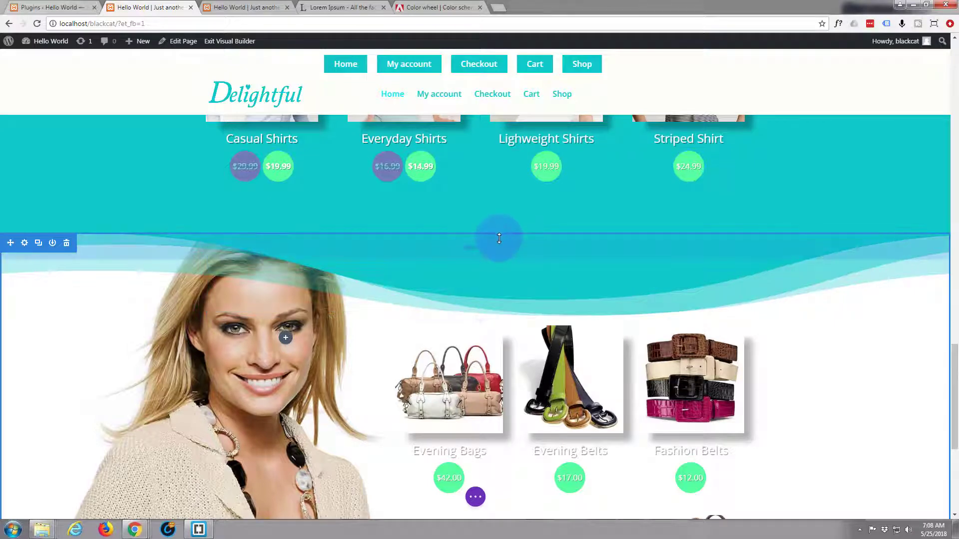
pyautogui.moveTo(499, 244); pyautogui.dragTo(493, 295)
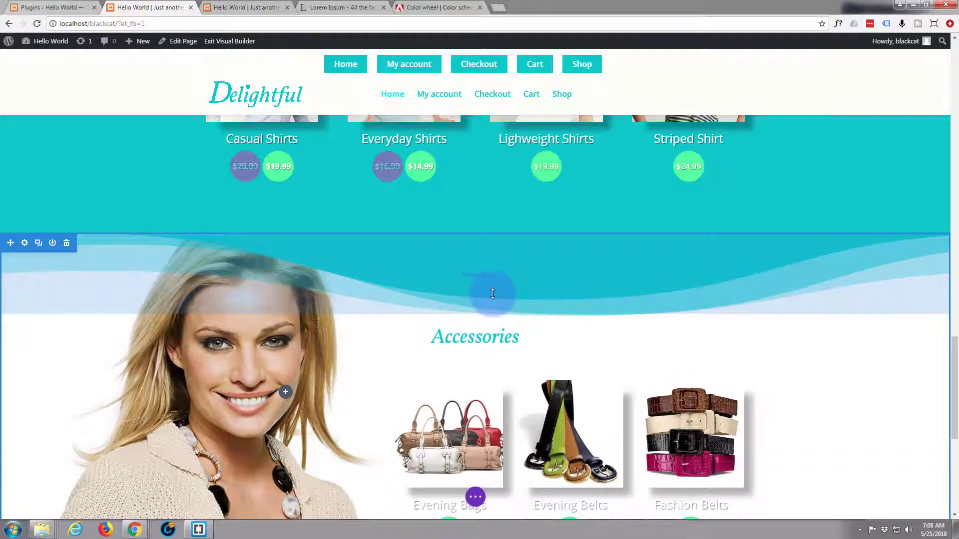
pyautogui.moveTo(492, 294); pyautogui.dragTo(492, 293)
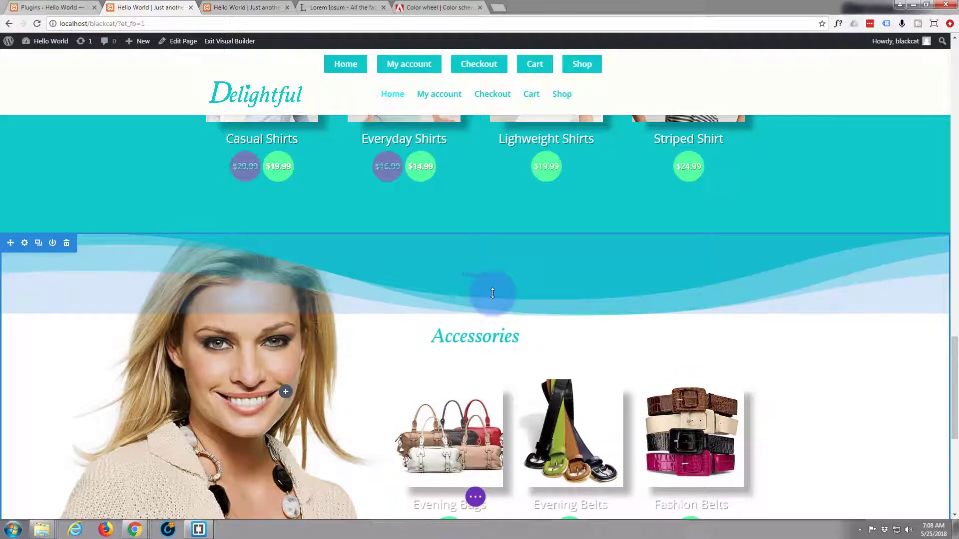
# Review the dividers down the page, exit the Visual Builder and check the section transitions on the live home page.
pyautogui.scroll(-5, 56, 346)
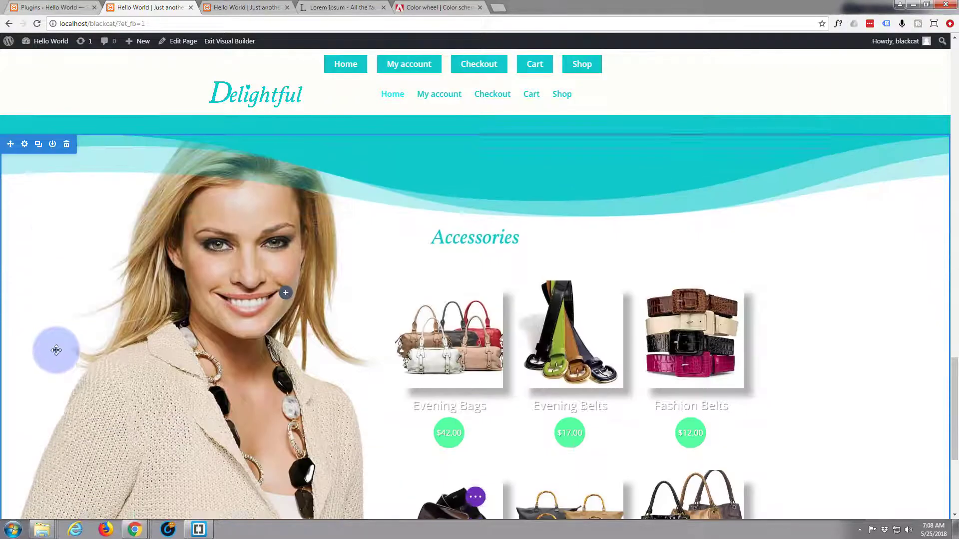
pyautogui.scroll(-2, 57, 348)
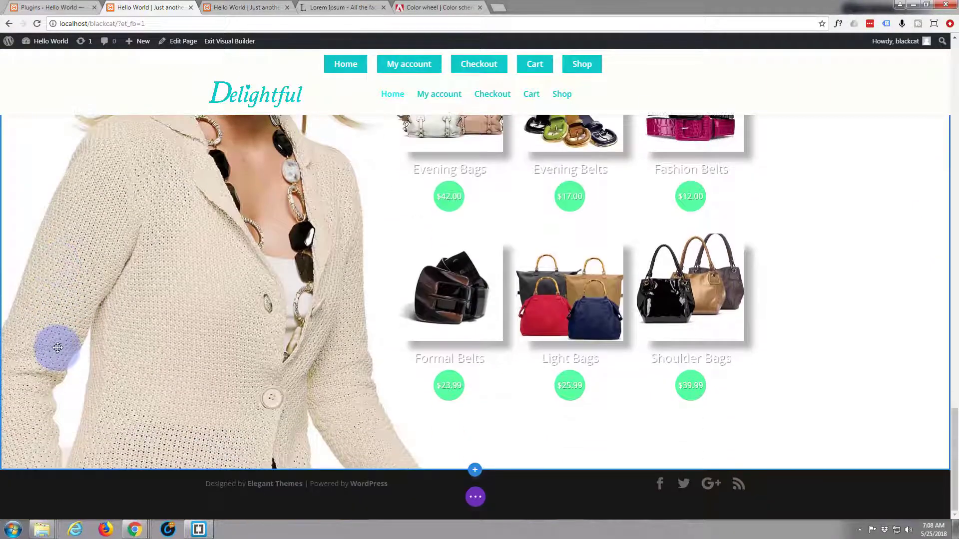
pyautogui.scroll(7, 57, 348)
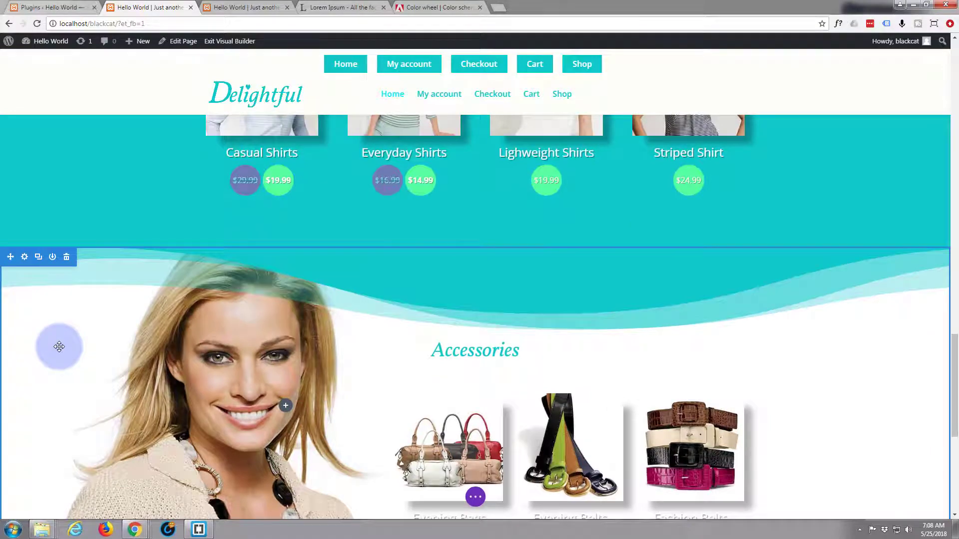
pyautogui.scroll(10, 59, 347)
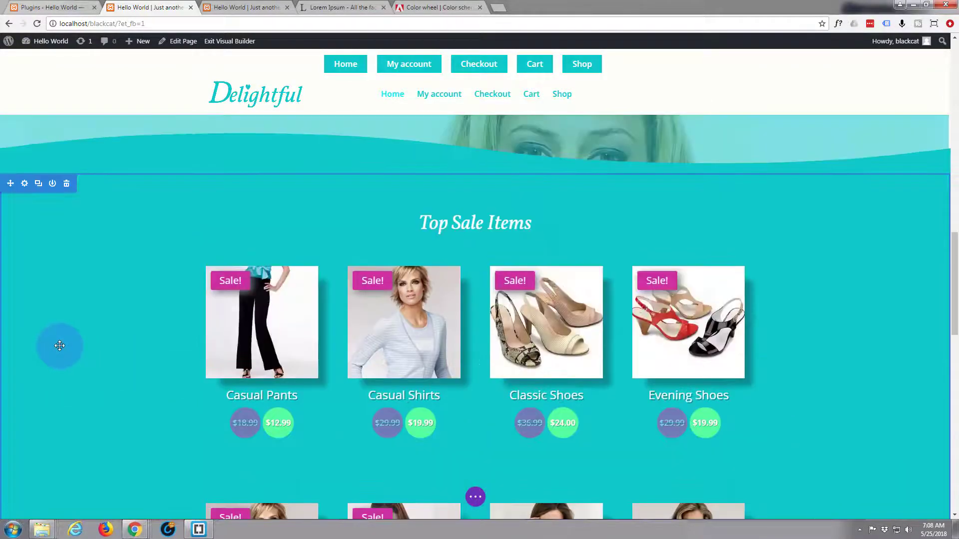
pyautogui.scroll(4, 60, 346)
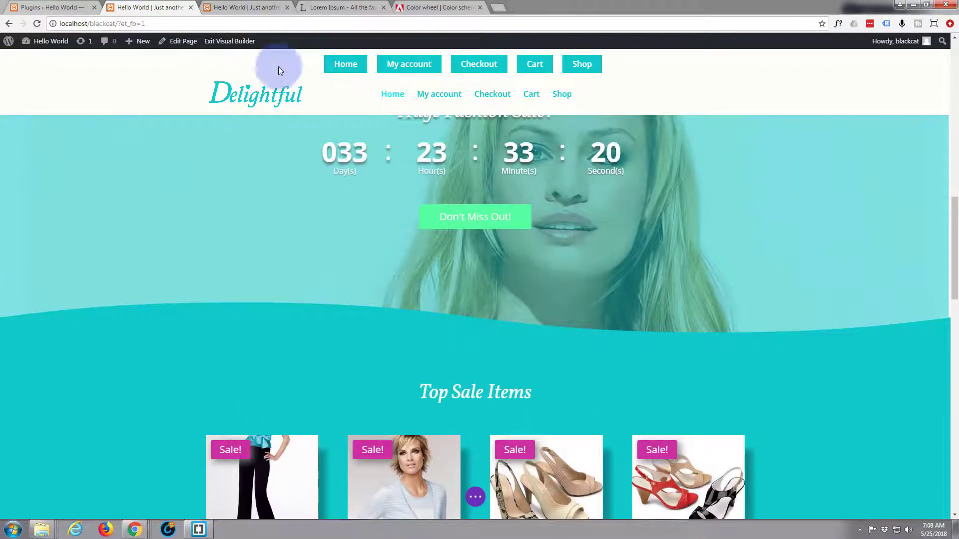
pyautogui.click(235, 41)
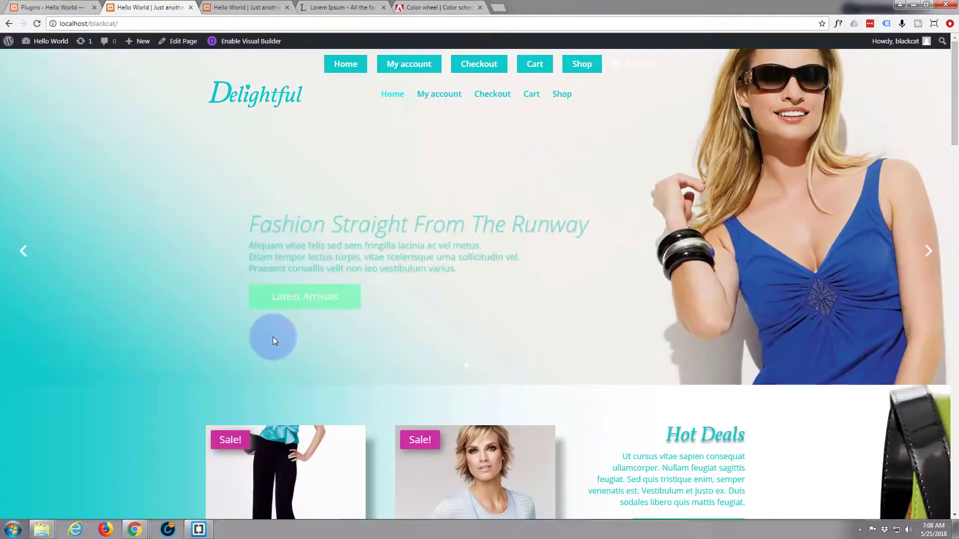
pyautogui.scroll(-7, 197, 334)
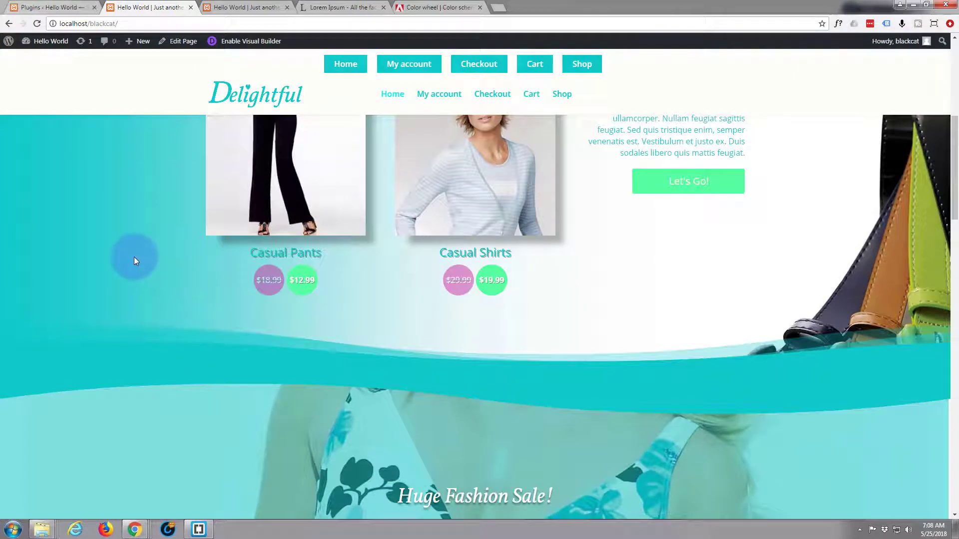
# Examine the wave dividers on the live home page from the Hot Deals section through Accessories down to the footer.
pyautogui.scroll(-3, 134, 257)
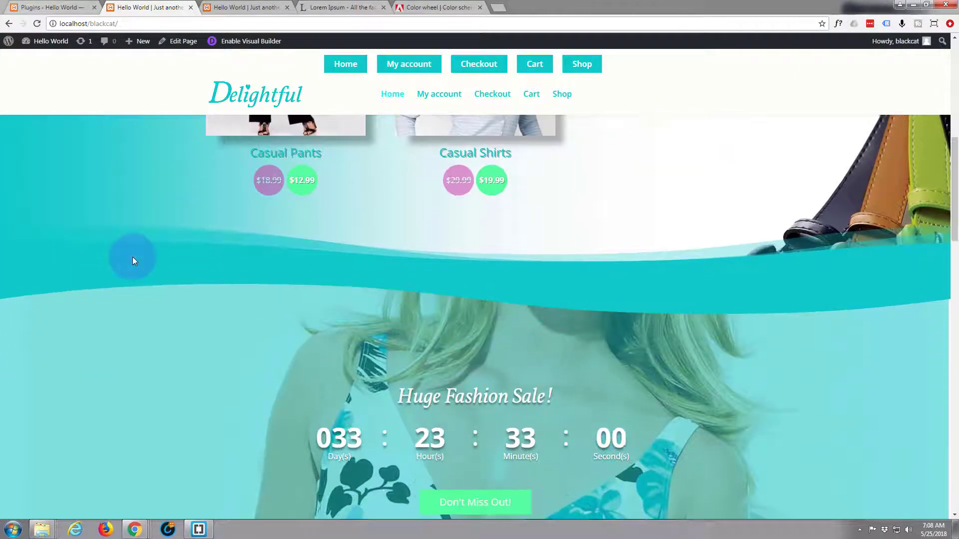
pyautogui.scroll(-6, 133, 261)
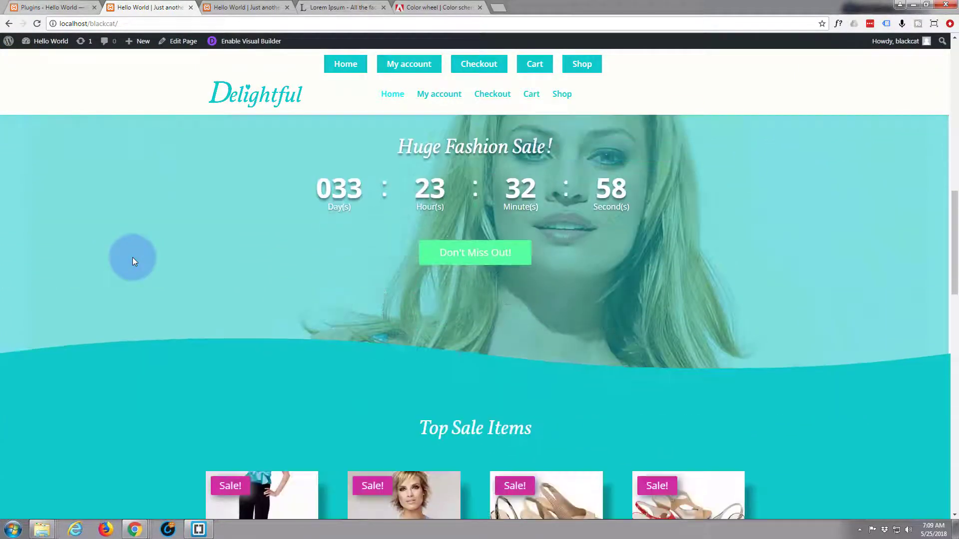
pyautogui.scroll(-2, 167, 271)
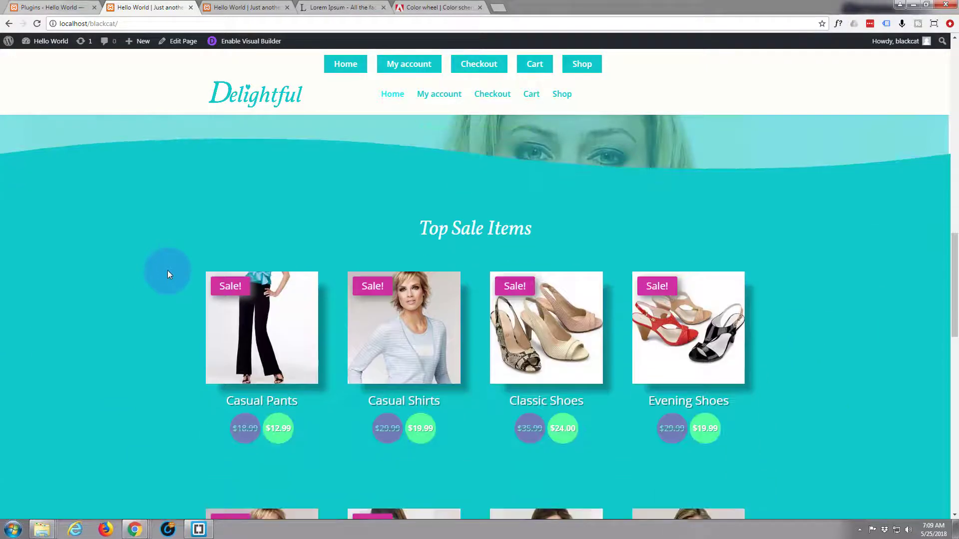
pyautogui.scroll(-4, 165, 271)
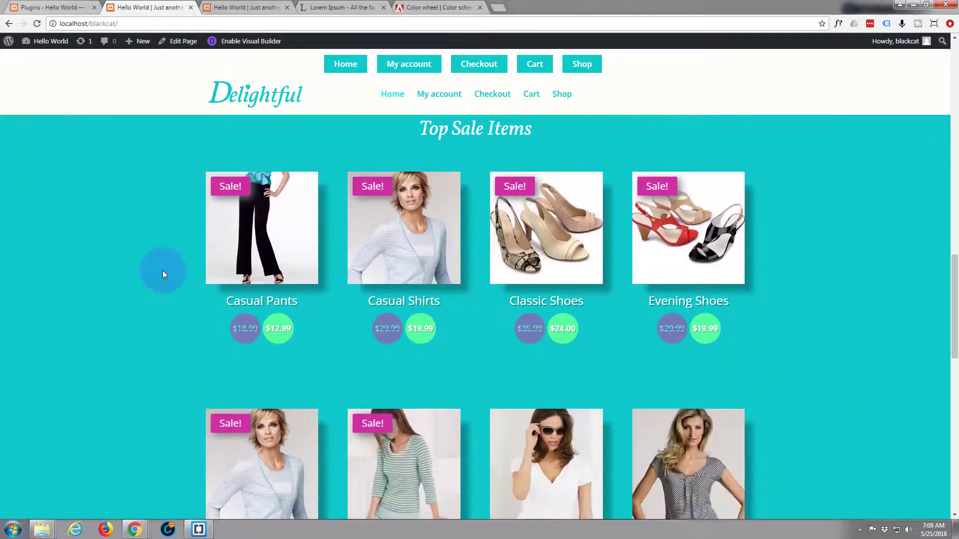
pyautogui.scroll(-3, 163, 271)
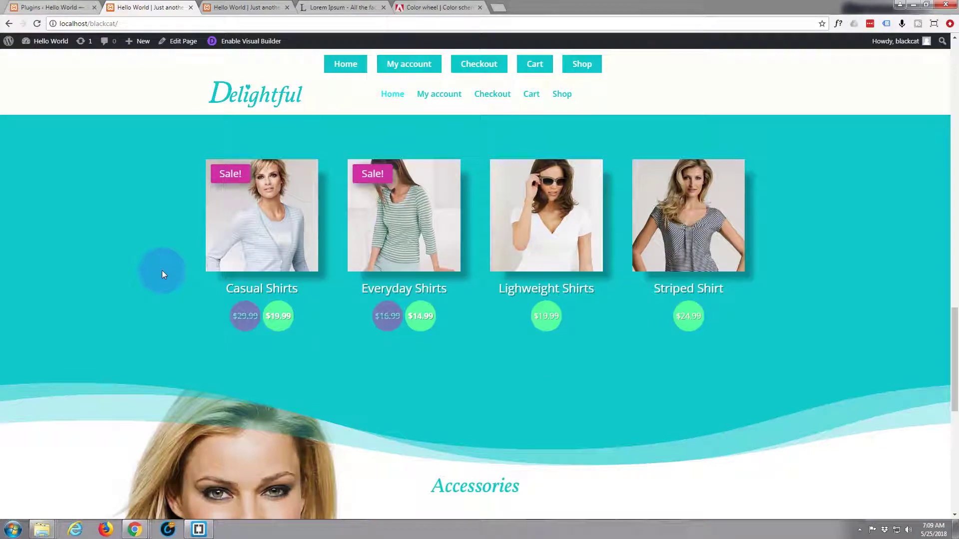
pyautogui.scroll(-2, 162, 271)
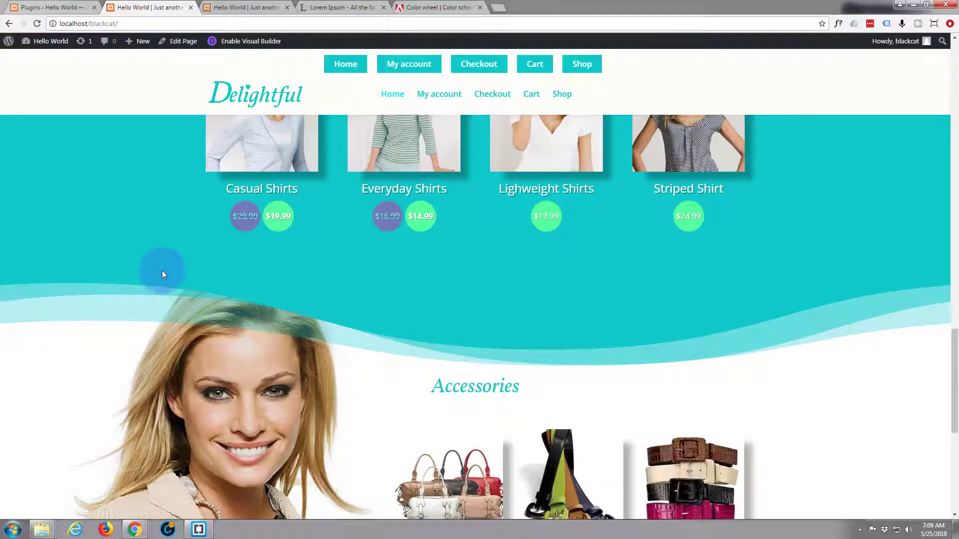
pyautogui.scroll(-4, 162, 271)
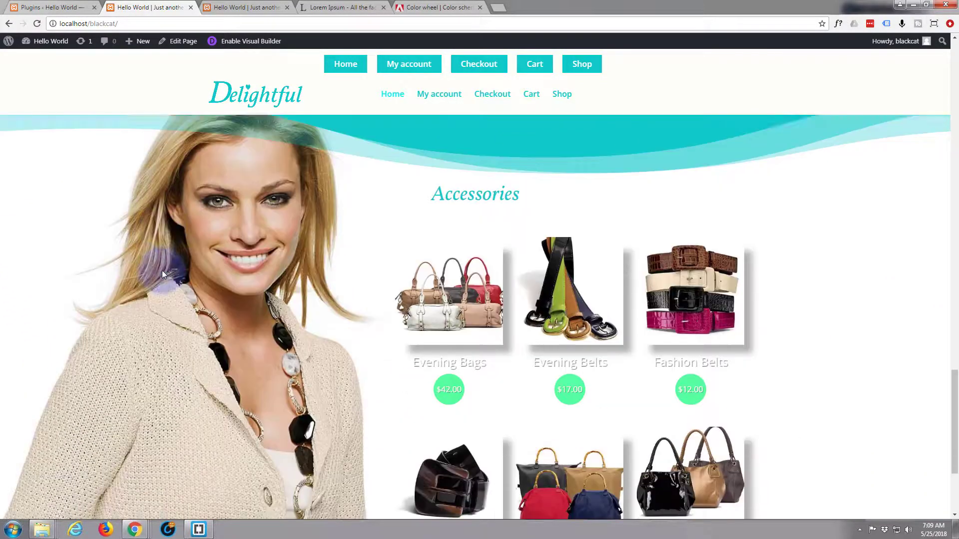
pyautogui.scroll(-2, 162, 271)
pyautogui.scroll(2, 160, 271)
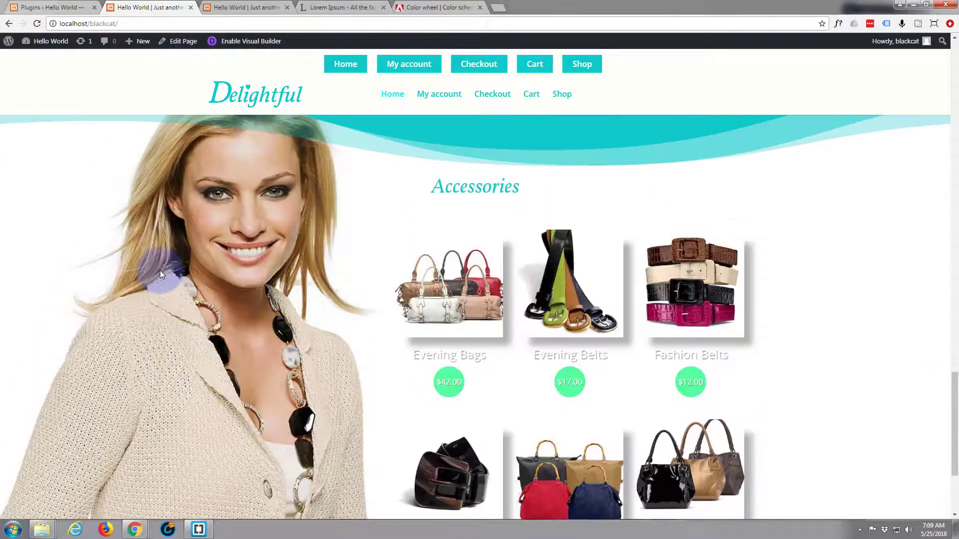
pyautogui.scroll(3, 160, 271)
pyautogui.scroll(-3, 159, 270)
pyautogui.scroll(-2, 160, 271)
pyautogui.scroll(-2, 160, 271)
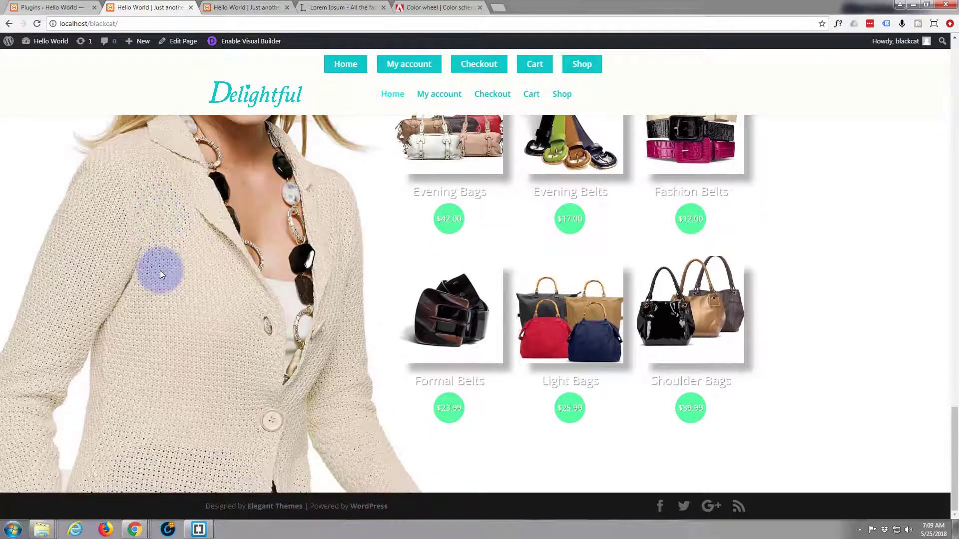
# Review the section transitions back up the live page, from the Accessories wave to the image slider at the page start.
pyautogui.scroll(7, 161, 272)
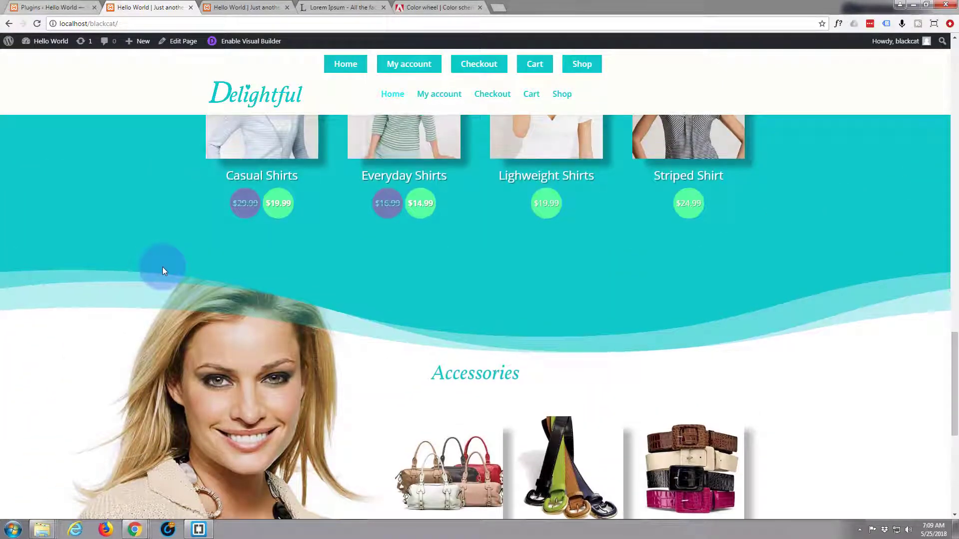
pyautogui.scroll(2, 163, 270)
pyautogui.scroll(1, 164, 271)
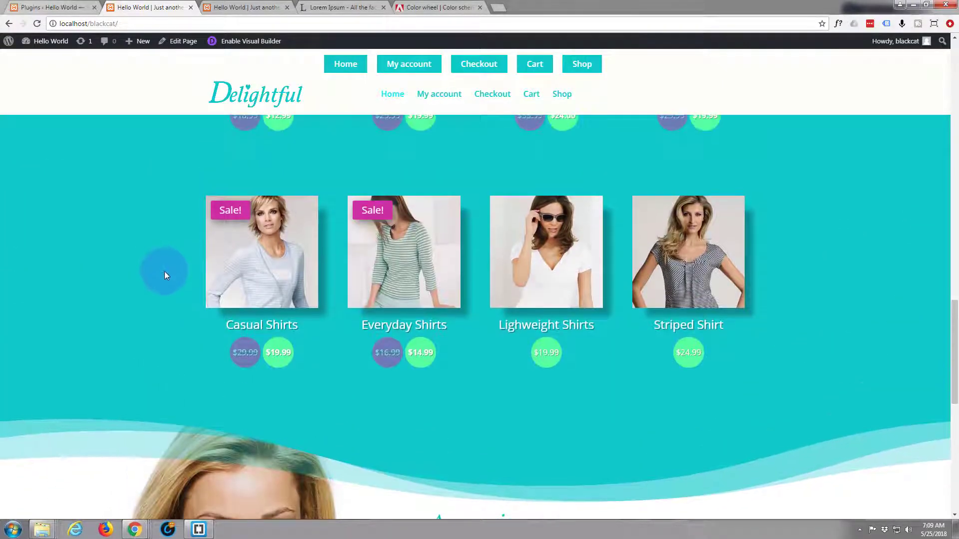
pyautogui.scroll(2, 164, 272)
pyautogui.scroll(-8, 166, 277)
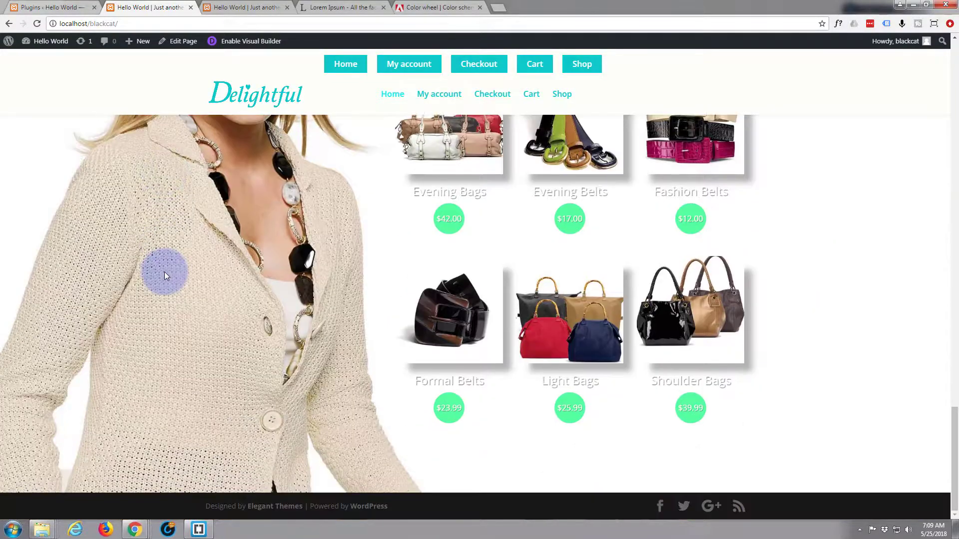
pyautogui.scroll(7, 164, 273)
pyautogui.scroll(10, 165, 274)
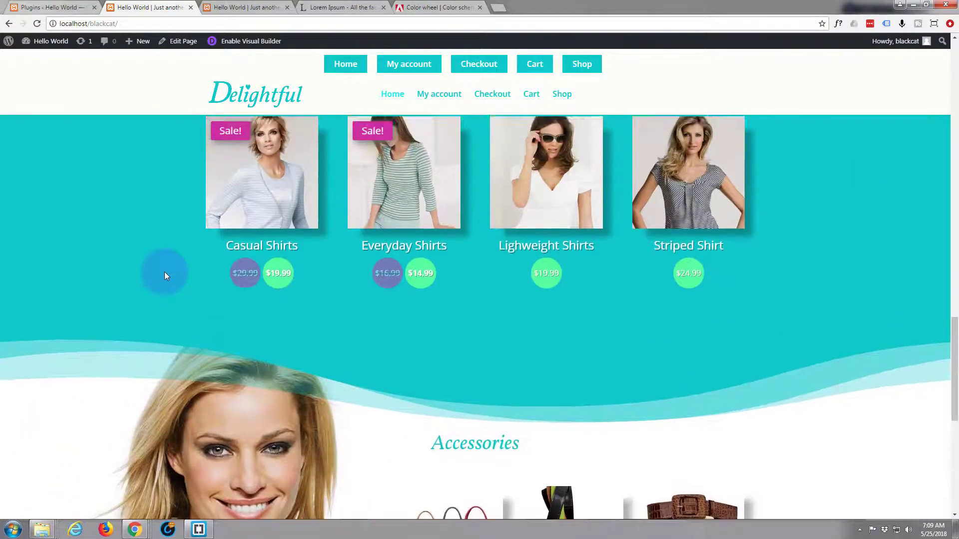
pyautogui.scroll(9, 167, 278)
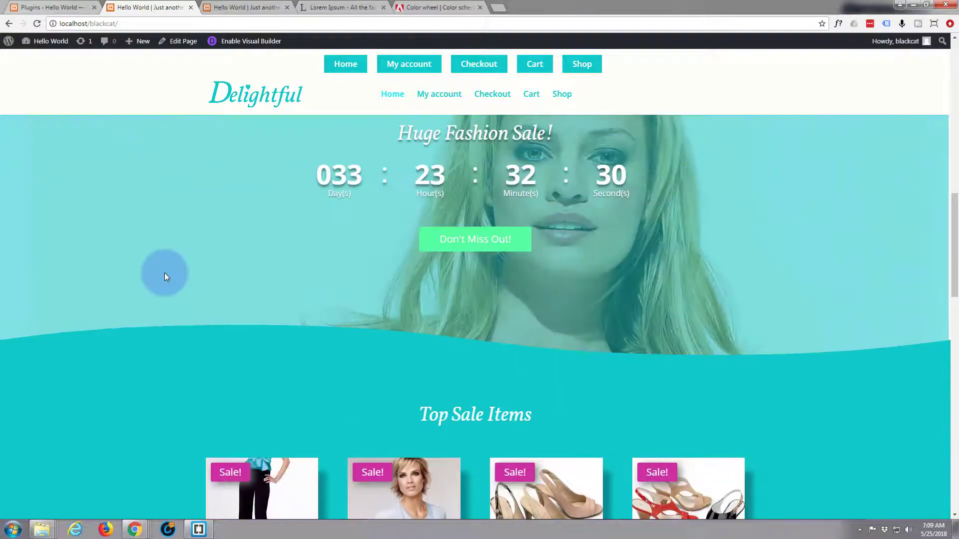
pyautogui.scroll(6, 166, 278)
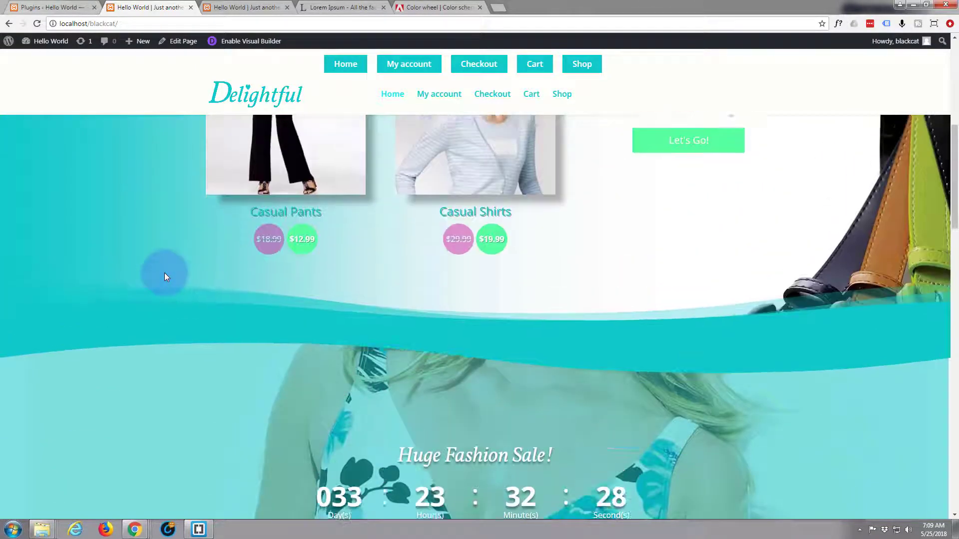
pyautogui.scroll(2, 164, 274)
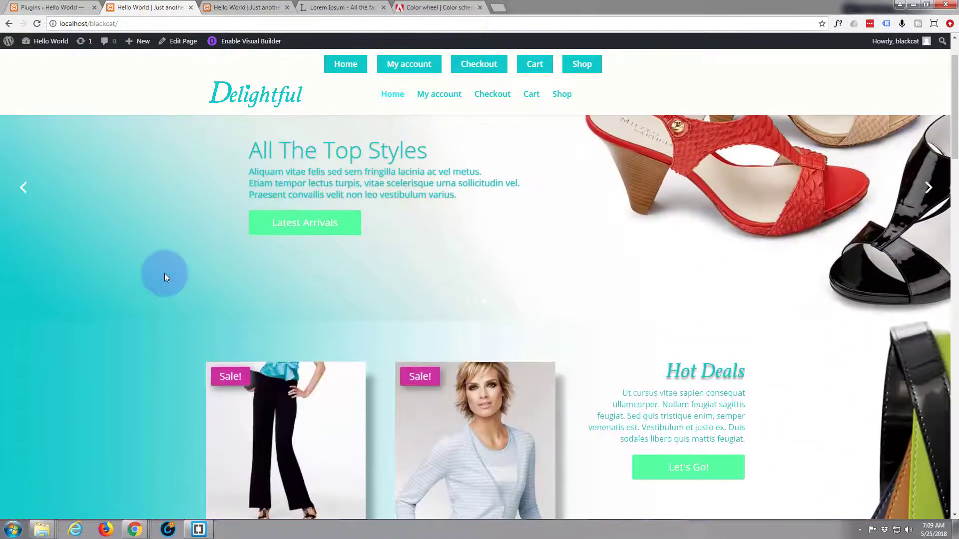
pyautogui.scroll(-4, 165, 274)
pyautogui.scroll(-3, 165, 274)
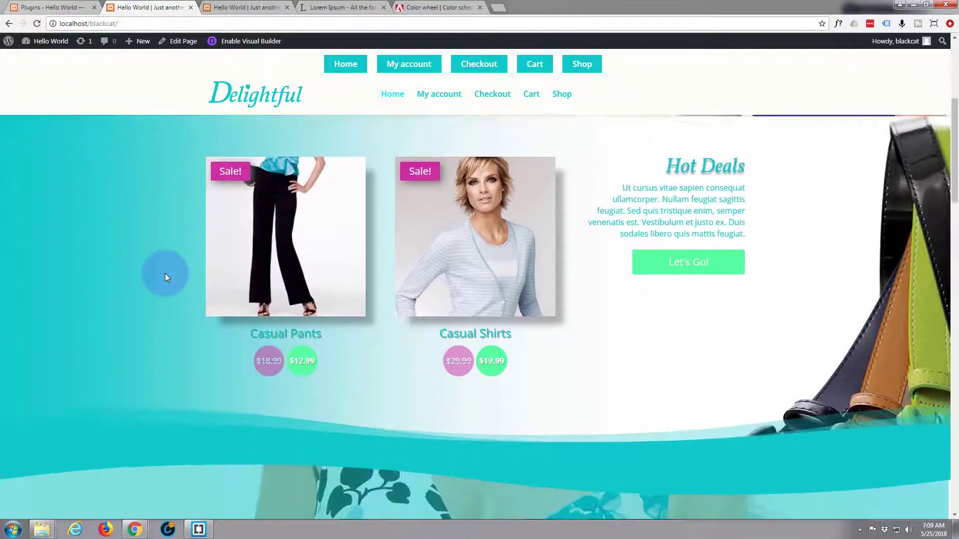
pyautogui.scroll(5, 165, 273)
pyautogui.scroll(1, 165, 273)
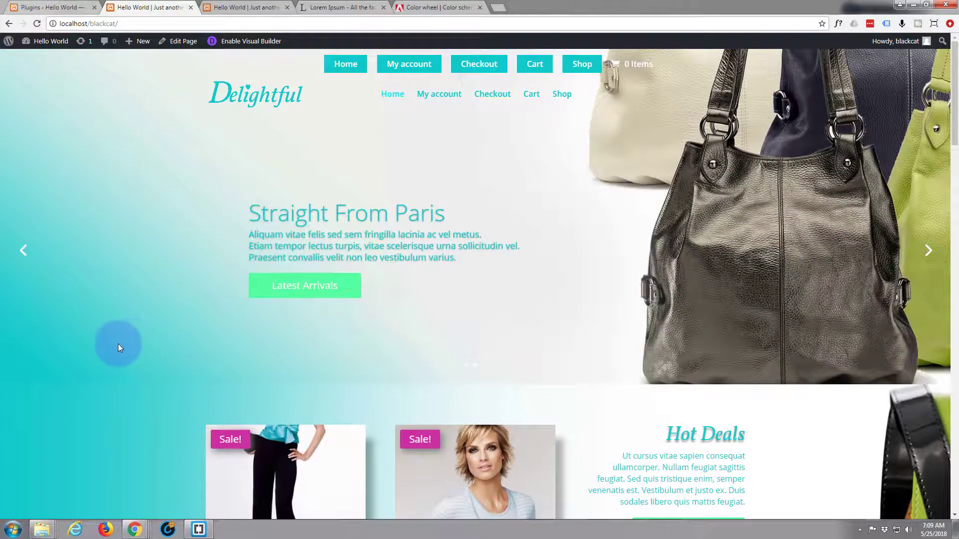
# Check the full home page once more from the slider to the footer, then return to the wave divider above Accessories.
pyautogui.scroll(-6, 98, 352)
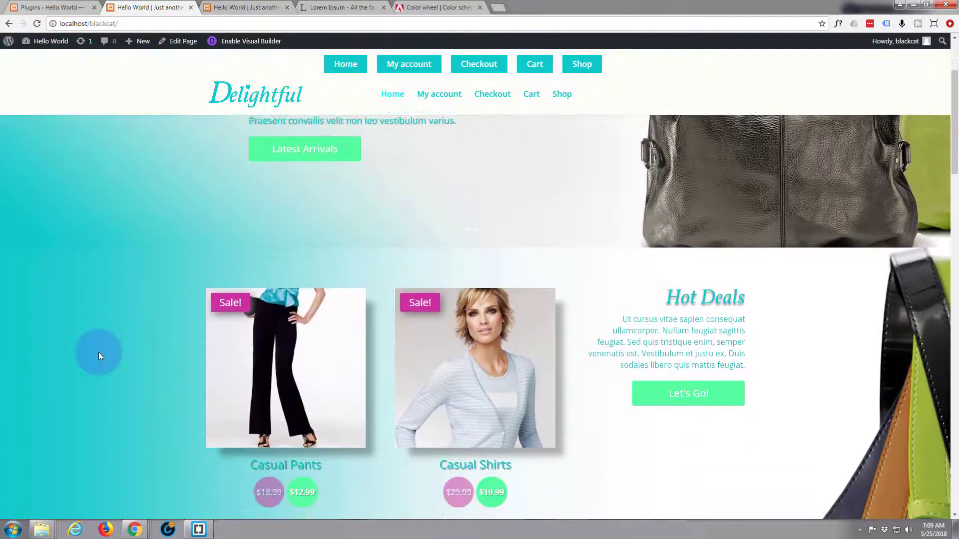
pyautogui.scroll(-2, 98, 352)
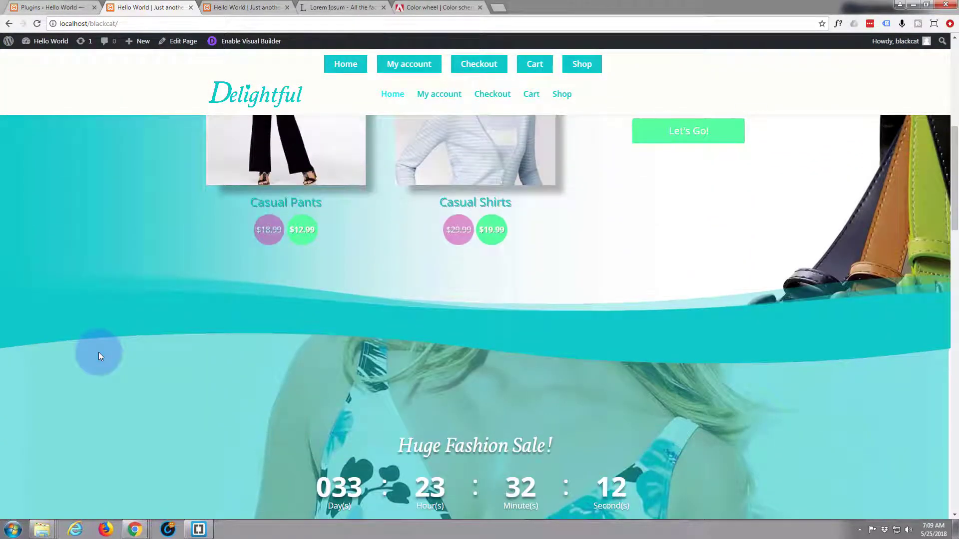
pyautogui.scroll(-2, 98, 352)
pyautogui.scroll(-6, 98, 352)
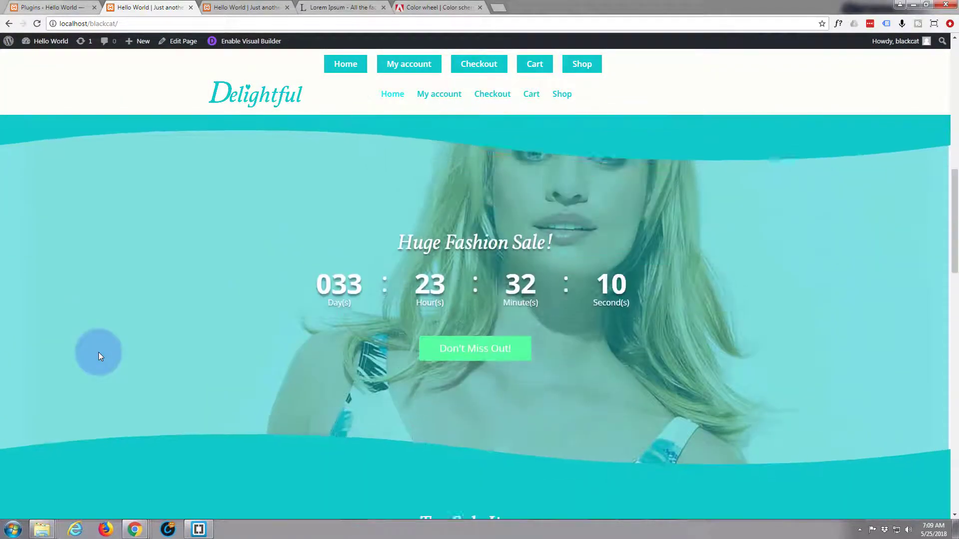
pyautogui.scroll(-9, 99, 356)
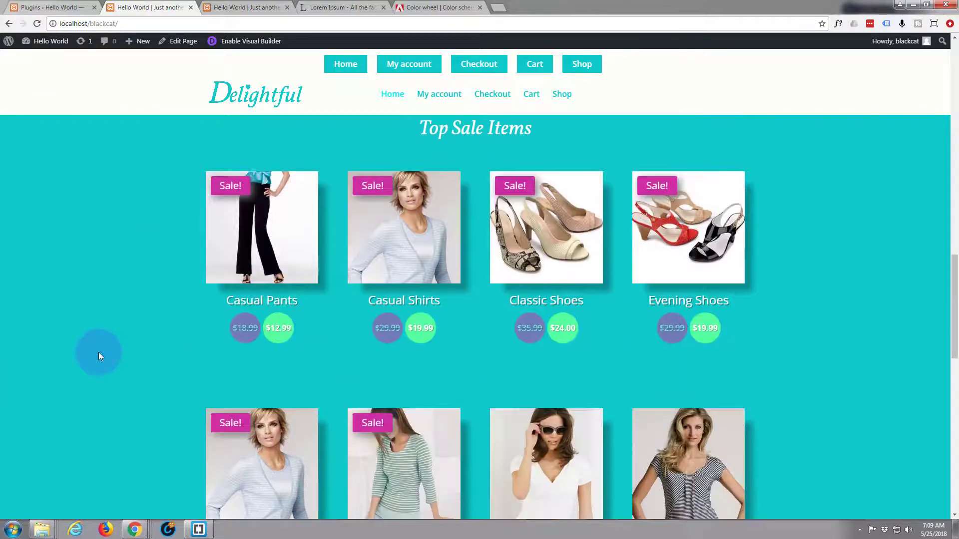
pyautogui.scroll(-6, 98, 356)
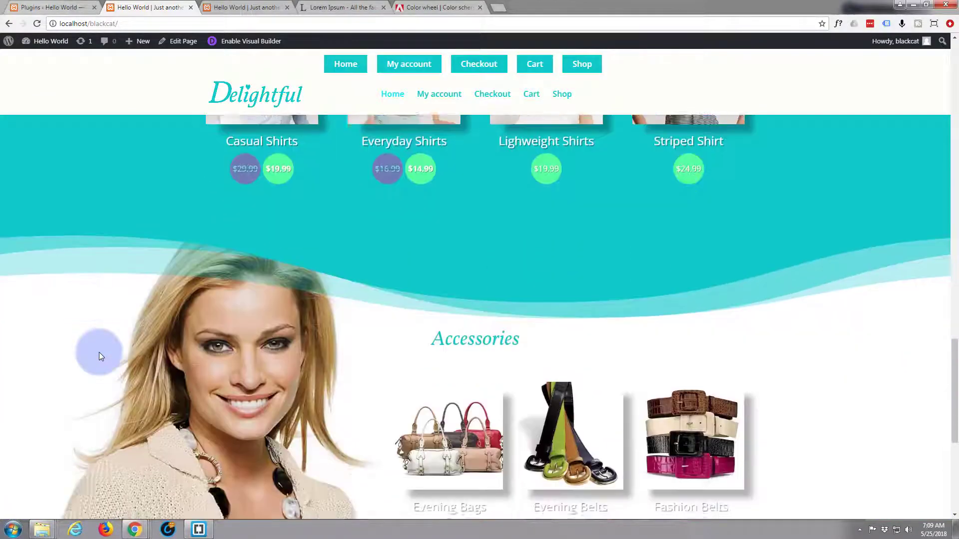
pyautogui.scroll(-3, 99, 355)
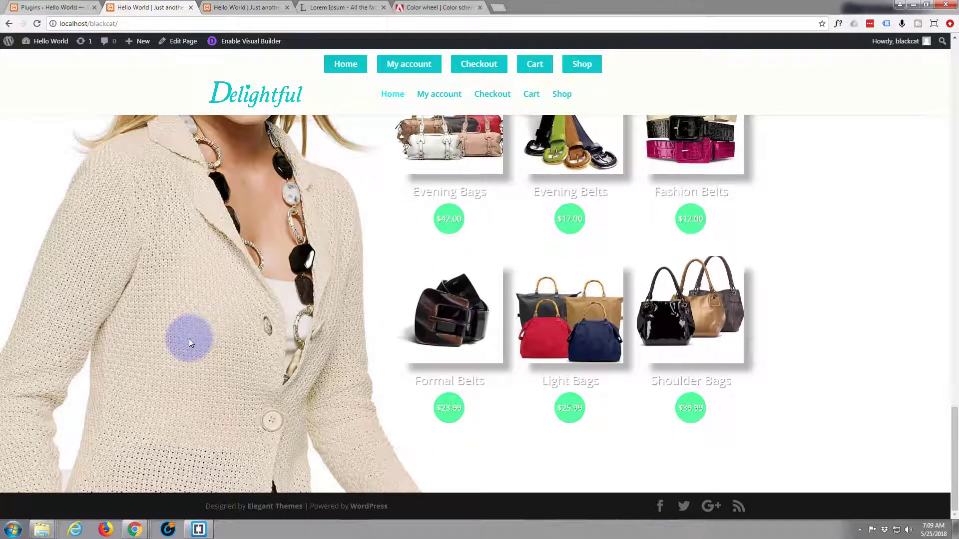
pyautogui.scroll(3, 189, 339)
pyautogui.scroll(3, 190, 337)
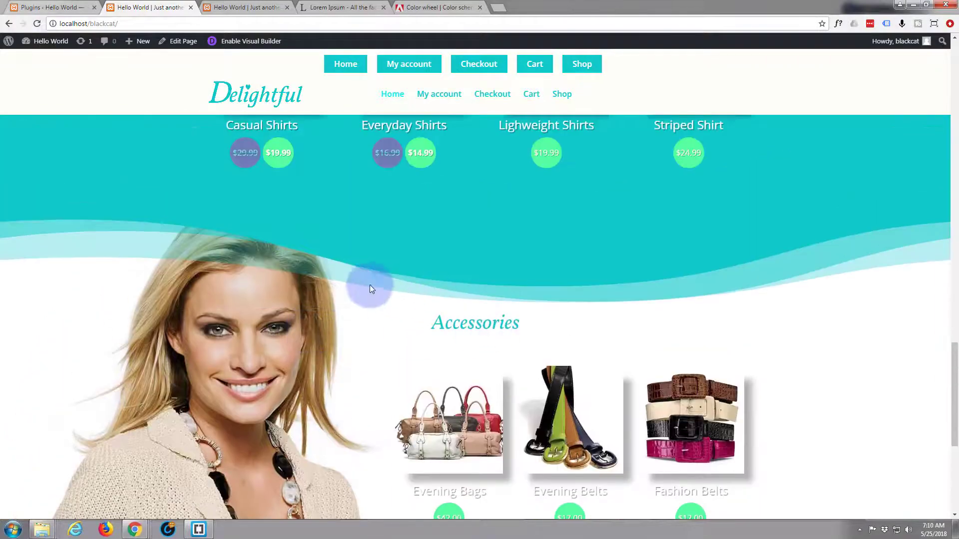